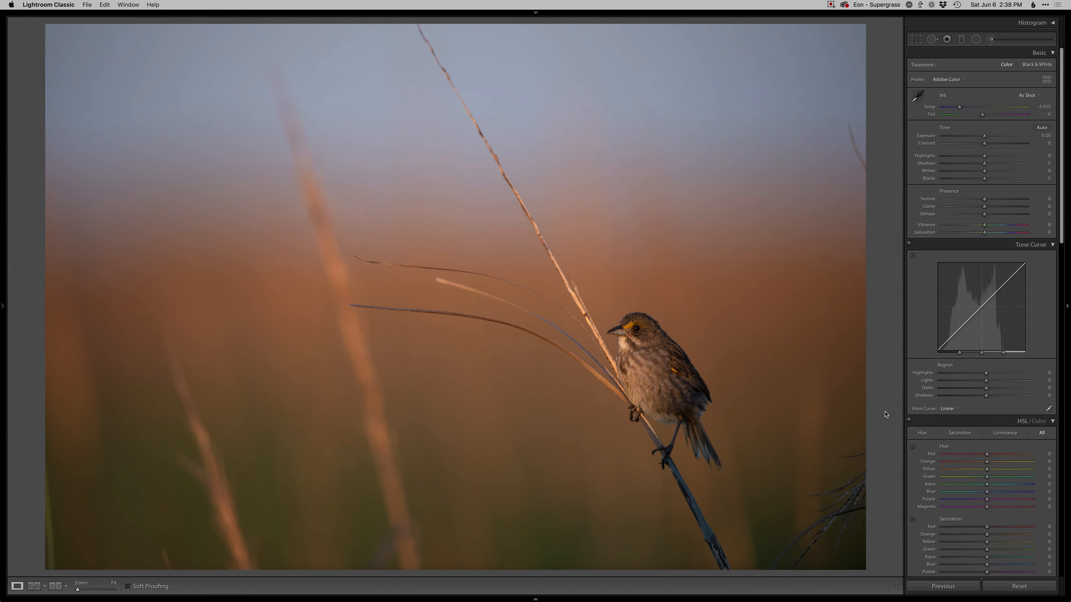
Crop the photo slightly tighter around the bird and rotate it to an angle of 0.93
{"action": "key", "text": "r"}
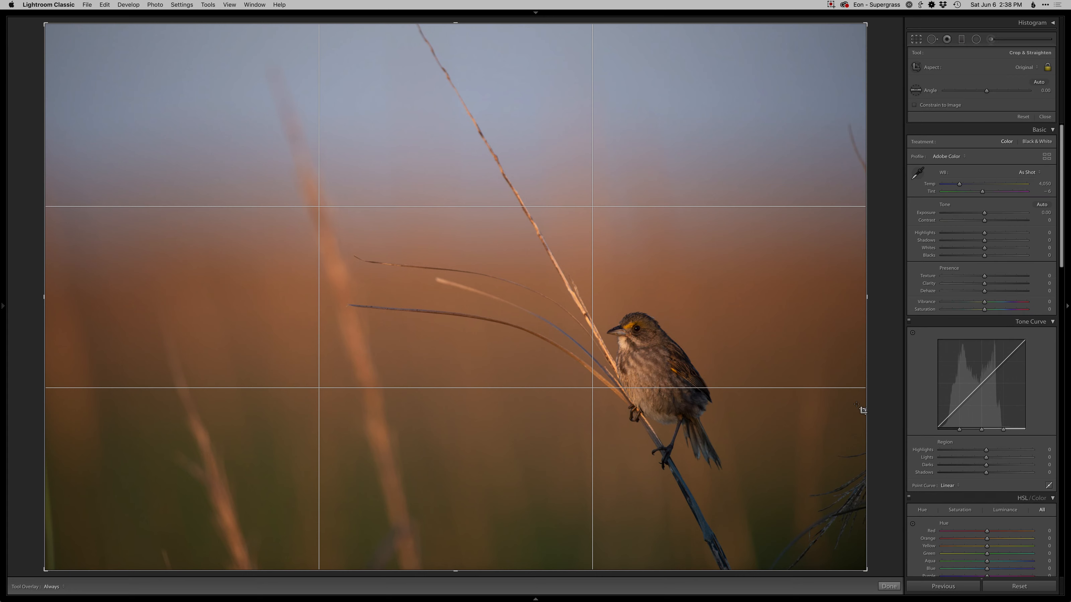
{"action": "key", "text": "alt"}
{"action": "left_click_drag", "start_coordinate": [866, 407], "coordinate": [837, 401]}
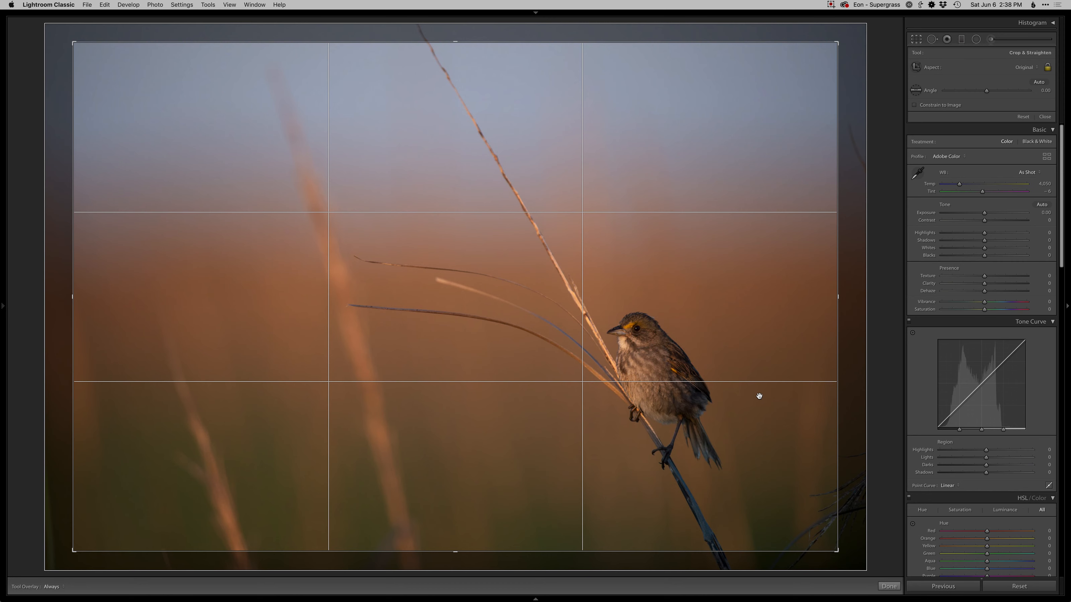
{"action": "left_click_drag", "start_coordinate": [759, 396], "coordinate": [755, 401]}
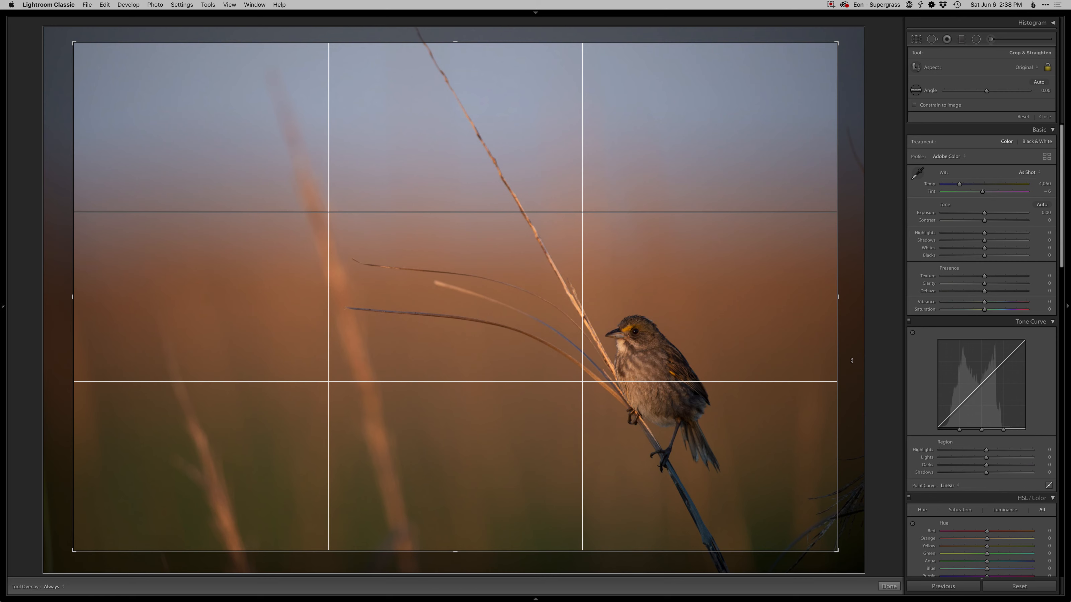
{"action": "left_click_drag", "start_coordinate": [852, 359], "coordinate": [852, 364]}
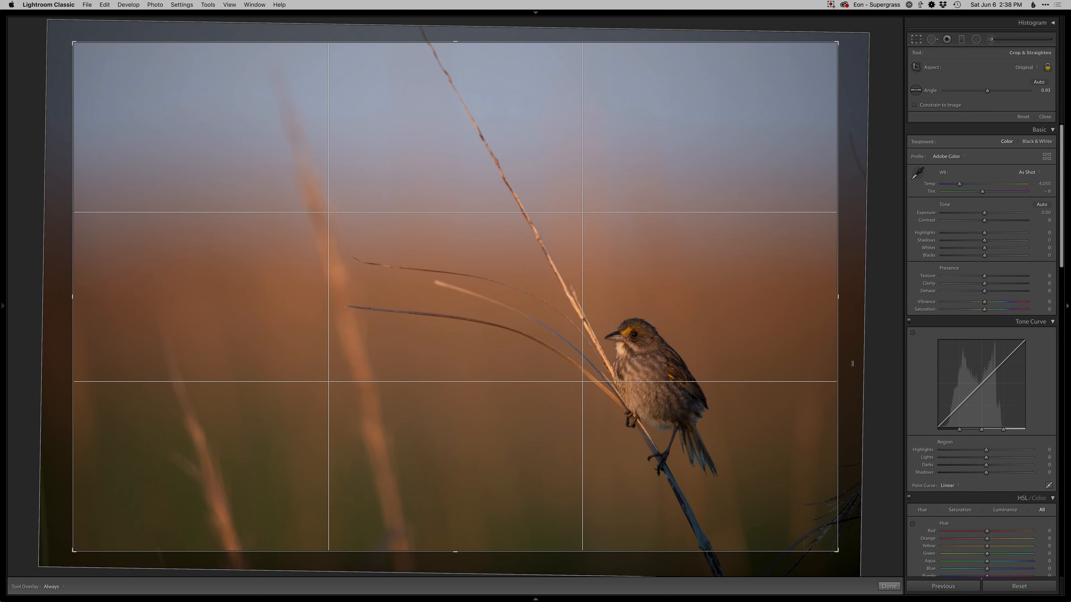
{"action": "key", "text": "Return"}
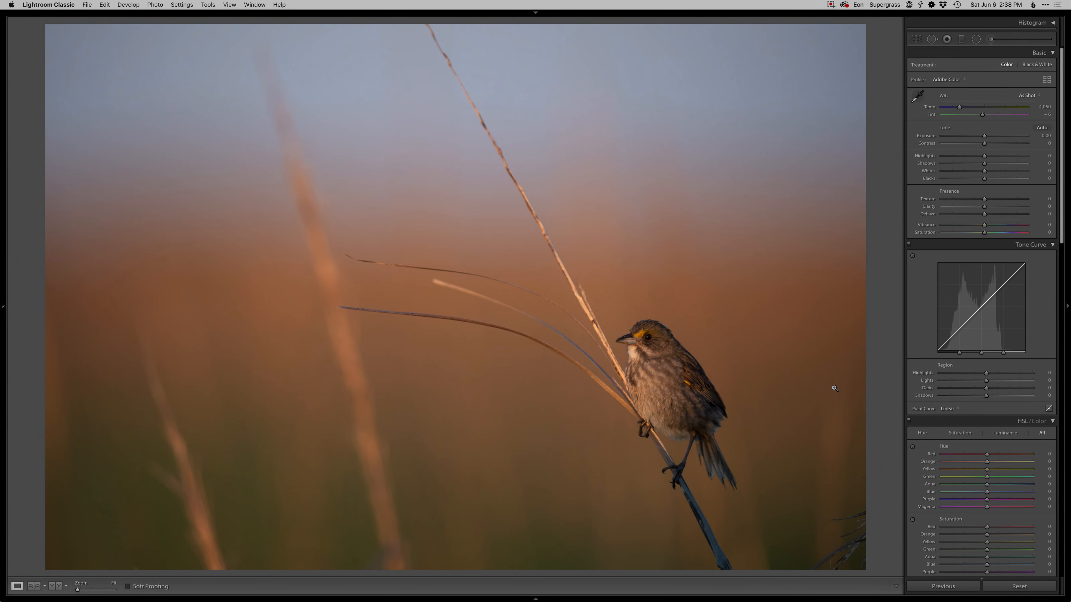
Raise the exposure to +0.70 and warm the white balance temperature to 4,250
{"action": "key", "text": "equal"}
{"action": "key", "text": "equal"}
{"action": "key", "text": "equal"}
{"action": "key", "text": "equal"}
{"action": "key", "text": "equal"}
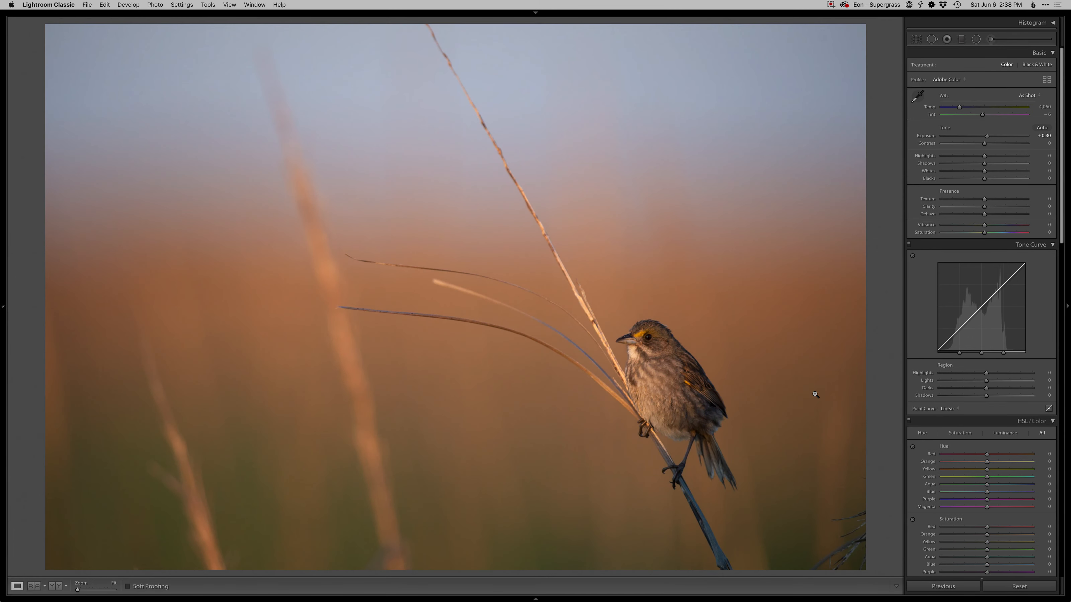
{"action": "key", "text": "equal"}
{"action": "key", "text": "equal"}
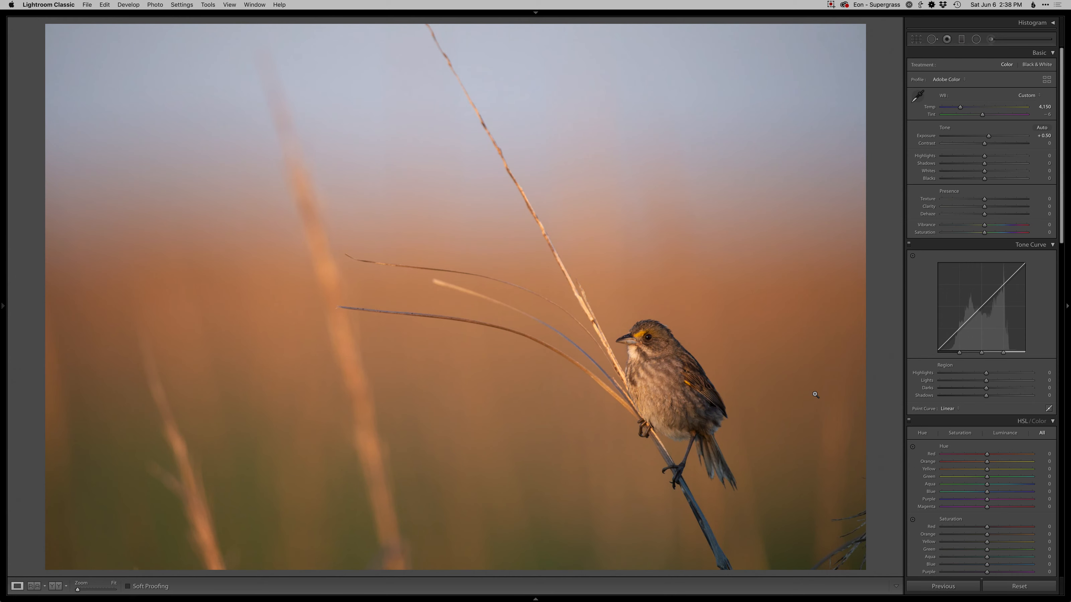
{"action": "key", "text": "equal"}
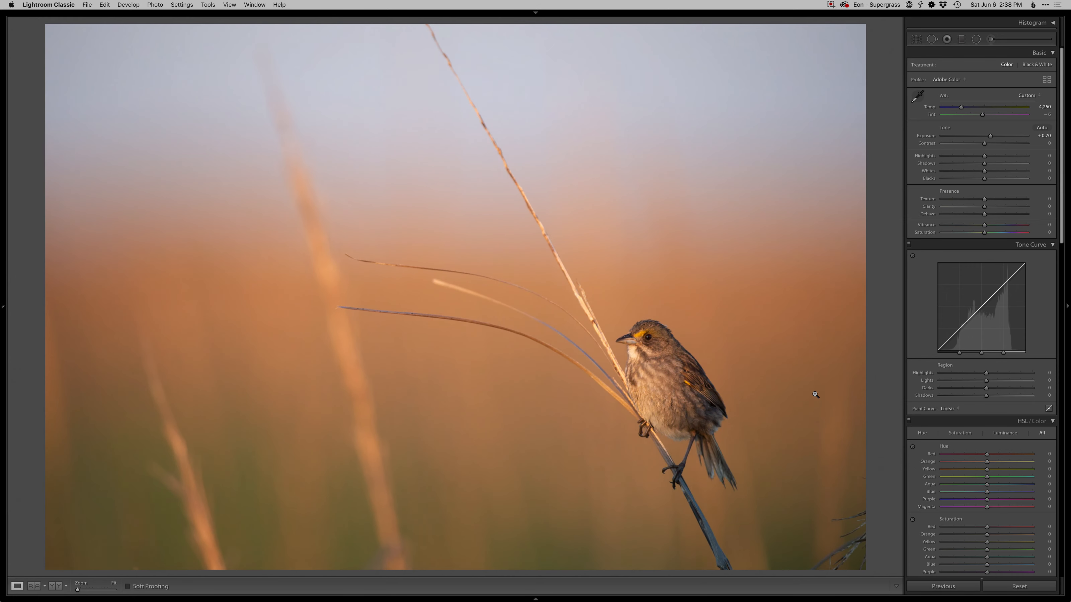
Set exposure to +0.60, highlights to −30, shadows to +40 and blacks to −30
{"action": "key", "text": "minus"}
{"action": "key", "text": "minus"}
{"action": "key", "text": "minus"}
{"action": "key", "text": "minus"}
{"action": "key", "text": "minus"}
{"action": "key", "text": "minus"}
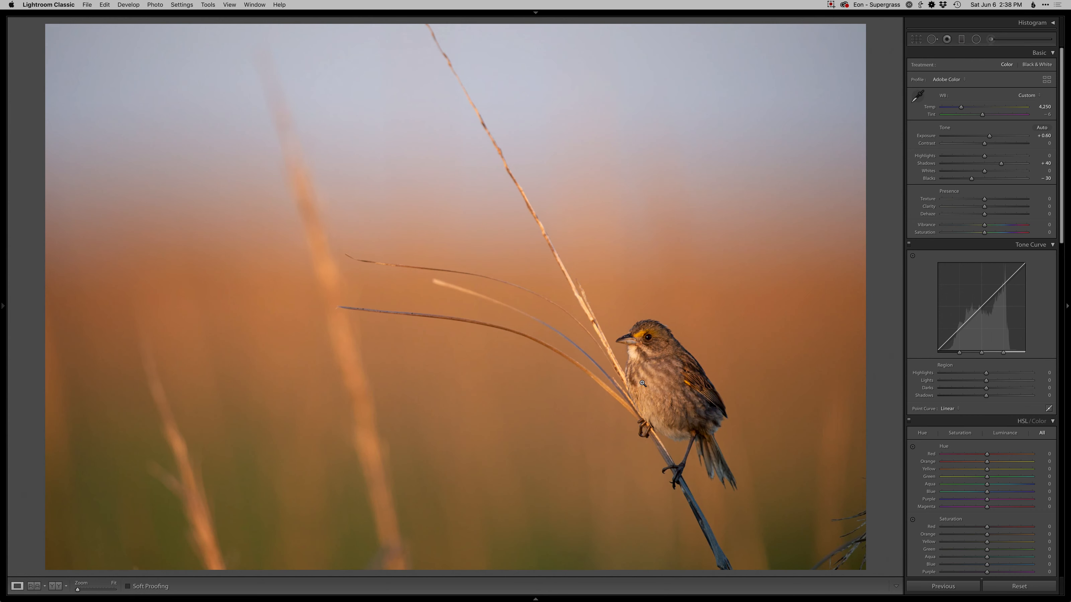
{"action": "key", "text": "minus"}
{"action": "key", "text": "minus"}
{"action": "key", "text": "minus"}
{"action": "key", "text": "minus"}
{"action": "key", "text": "minus"}
{"action": "key", "text": "minus"}
Add a graduated filter over the sky down past the horizon, with Temp −7 and Tint 3
{"action": "key", "text": "m"}
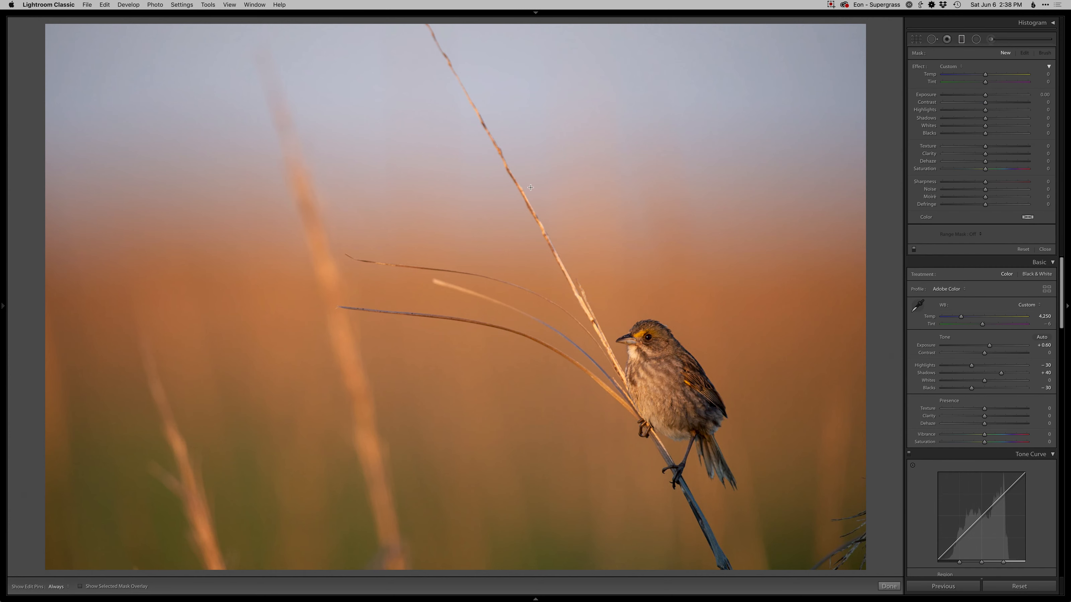
{"action": "left_click_drag", "start_coordinate": [537, 163], "coordinate": [538, 318]}
{"action": "left_click_drag", "start_coordinate": [985, 75], "coordinate": [981, 75]}
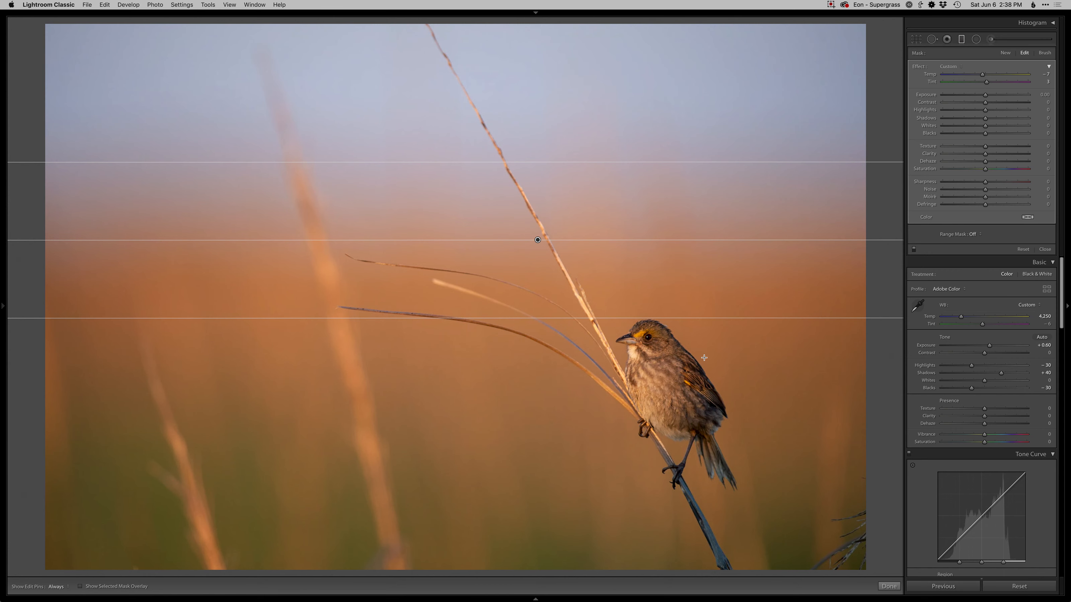
{"action": "key", "text": "m"}
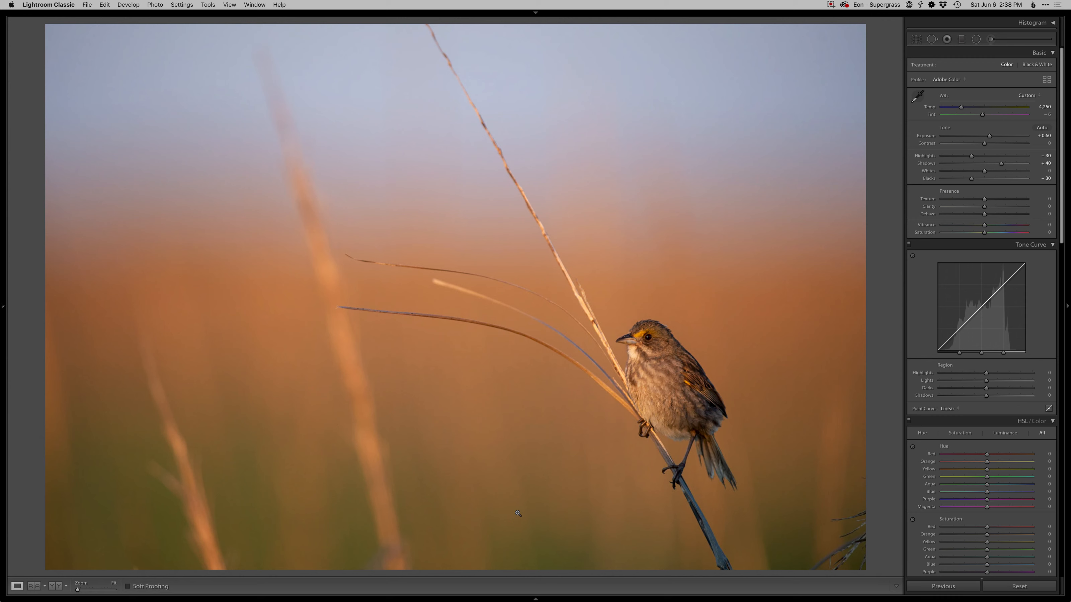
Open the photo in Photoshop for editing and add an empty layer named Retouch
{"action": "key", "text": "super+e"}
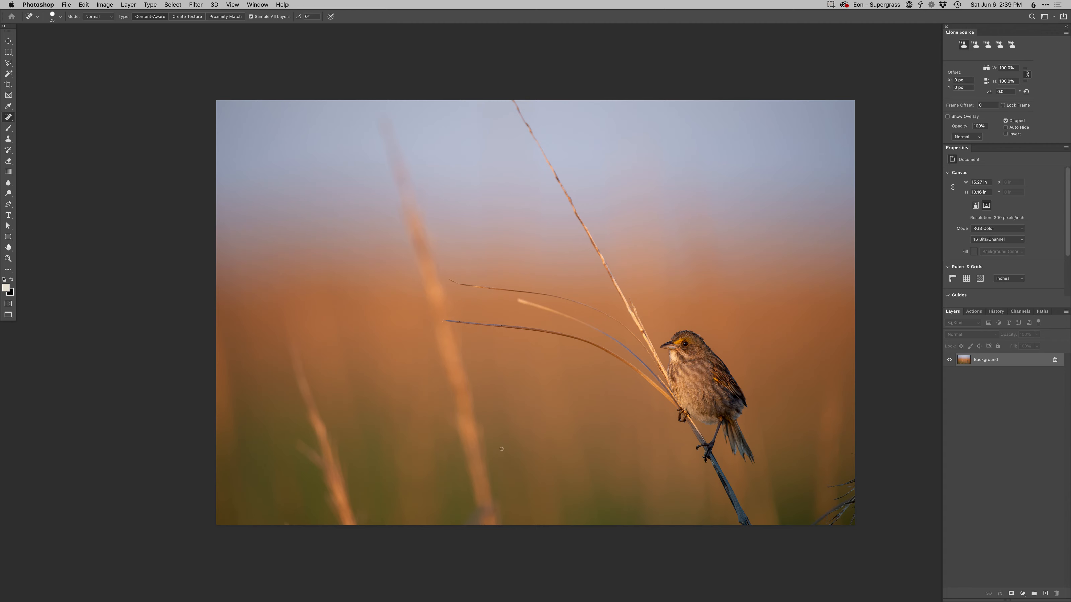
{"action": "key", "text": "super+shift+n"}
Paint out the outer tips of the dark twigs at the photo's lower-right edge with the Clone Stamp and Spot Healing Brush
{"action": "left_click_drag", "start_coordinate": [722, 481], "coordinate": [601, 419]}
{"action": "key", "text": "s"}
{"action": "left_click_drag", "start_coordinate": [689, 417], "coordinate": [674, 417]}
{"action": "left_click", "coordinate": [710, 437], "text": "super"}
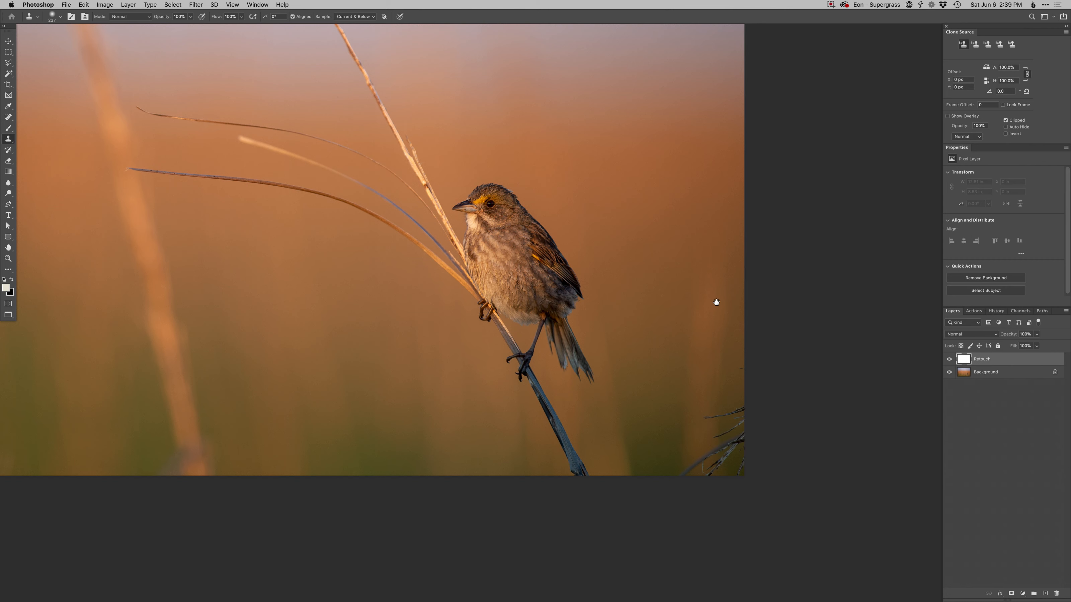
{"action": "mouse_move", "coordinate": [713, 413]}
{"action": "left_mouse_down"}
{"action": "mouse_move", "coordinate": [680, 407]}
{"action": "mouse_move", "coordinate": [714, 399]}
{"action": "mouse_move", "coordinate": [704, 417]}
{"action": "mouse_move", "coordinate": [752, 403]}
{"action": "mouse_move", "coordinate": [749, 371]}
{"action": "left_mouse_up"}
{"action": "key", "text": "j"}
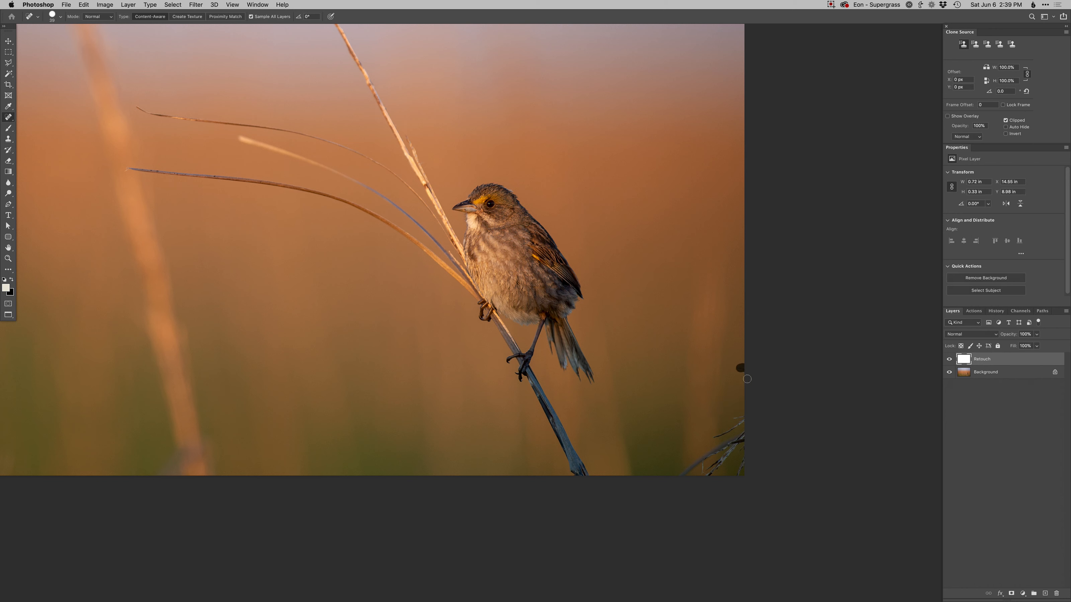
{"action": "mouse_move", "coordinate": [743, 419]}
{"action": "left_mouse_down"}
{"action": "mouse_move", "coordinate": [687, 473]}
{"action": "mouse_move", "coordinate": [744, 434]}
{"action": "mouse_move", "coordinate": [702, 474]}
{"action": "mouse_move", "coordinate": [732, 450]}
{"action": "mouse_move", "coordinate": [743, 460]}
{"action": "mouse_move", "coordinate": [727, 548]}
{"action": "left_mouse_up"}
Clone clean background over the remaining dark twigs in the photo's lower-right corner
{"action": "key", "text": "s"}
{"action": "left_click", "coordinate": [718, 416], "text": "alt"}
{"action": "mouse_move", "coordinate": [727, 407]}
{"action": "left_mouse_down"}
{"action": "mouse_move", "coordinate": [733, 429]}
{"action": "mouse_move", "coordinate": [718, 450]}
{"action": "mouse_move", "coordinate": [732, 428]}
{"action": "mouse_move", "coordinate": [739, 472]}
{"action": "mouse_move", "coordinate": [707, 473]}
{"action": "mouse_move", "coordinate": [711, 484]}
{"action": "mouse_move", "coordinate": [693, 469]}
{"action": "mouse_move", "coordinate": [720, 477]}
{"action": "mouse_move", "coordinate": [721, 405]}
{"action": "left_mouse_up"}
{"action": "left_click", "coordinate": [723, 450], "text": "alt"}
{"action": "left_click", "coordinate": [728, 423], "text": "alt"}
{"action": "left_click", "coordinate": [734, 440], "text": "alt"}
{"action": "left_click", "coordinate": [725, 436], "text": "alt"}
{"action": "left_click", "coordinate": [720, 443], "text": "alt"}
{"action": "left_click", "coordinate": [706, 451], "text": "alt"}
{"action": "left_click", "coordinate": [712, 454], "text": "alt"}
{"action": "left_click", "coordinate": [725, 457], "text": "alt"}
{"action": "left_click", "coordinate": [711, 448], "text": "alt"}
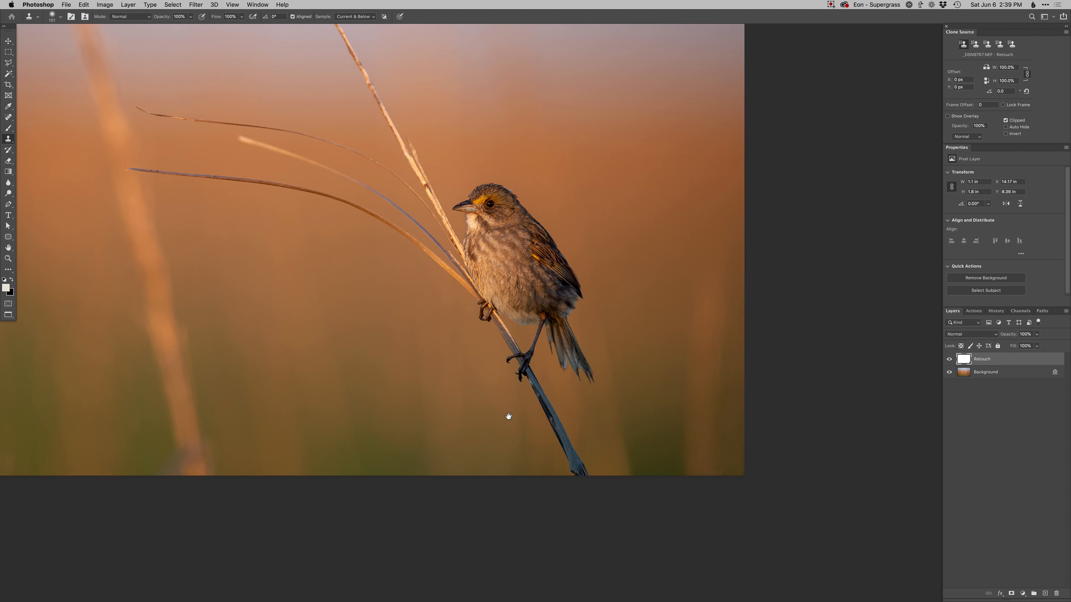
Even out the cloned background in the lower-right corner with further Clone Stamp strokes
{"action": "left_click", "coordinate": [718, 416], "text": "alt"}
{"action": "left_click_drag", "start_coordinate": [717, 459], "coordinate": [720, 443]}
{"action": "left_click", "coordinate": [719, 416], "text": "alt"}
{"action": "left_click_drag", "start_coordinate": [714, 500], "coordinate": [713, 500]}
{"action": "mouse_move", "coordinate": [664, 424]}
{"action": "left_mouse_down"}
{"action": "mouse_move", "coordinate": [731, 430]}
{"action": "mouse_move", "coordinate": [730, 486]}
{"action": "mouse_move", "coordinate": [733, 463]}
{"action": "mouse_move", "coordinate": [740, 475]}
{"action": "mouse_move", "coordinate": [730, 515]}
{"action": "mouse_move", "coordinate": [738, 415]}
{"action": "mouse_move", "coordinate": [720, 527]}
{"action": "left_mouse_up"}
{"action": "left_click", "coordinate": [655, 387], "text": "alt"}
{"action": "left_click_drag", "start_coordinate": [729, 398], "coordinate": [727, 452]}
{"action": "left_click", "coordinate": [731, 397], "text": "alt"}
Clone out the bottom end of the blurred grass stalk at the photo's far left
{"action": "left_click_drag", "start_coordinate": [407, 390], "coordinate": [791, 433]}
{"action": "left_click", "coordinate": [300, 507], "text": "alt"}
{"action": "left_click_drag", "start_coordinate": [300, 514], "coordinate": [295, 517]}
{"action": "left_click", "coordinate": [344, 463], "text": "alt"}
{"action": "mouse_move", "coordinate": [347, 443]}
{"action": "left_mouse_down"}
{"action": "mouse_move", "coordinate": [352, 490]}
{"action": "mouse_move", "coordinate": [359, 458]}
{"action": "mouse_move", "coordinate": [356, 469]}
{"action": "mouse_move", "coordinate": [397, 465]}
{"action": "mouse_move", "coordinate": [405, 478]}
{"action": "mouse_move", "coordinate": [395, 460]}
{"action": "mouse_move", "coordinate": [410, 482]}
{"action": "mouse_move", "coordinate": [407, 511]}
{"action": "mouse_move", "coordinate": [361, 489]}
{"action": "mouse_move", "coordinate": [388, 517]}
{"action": "left_mouse_up"}
{"action": "left_click", "coordinate": [401, 473], "text": "alt"}
{"action": "left_click", "coordinate": [411, 491], "text": "alt"}
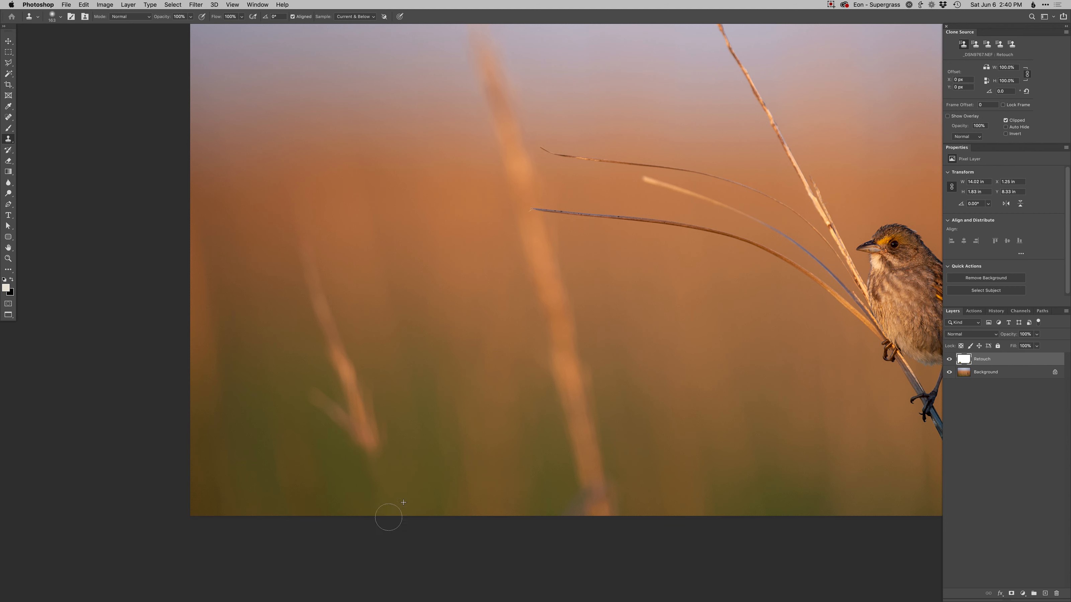
Clone out the small side branch beside the lower part of the far-left stalk
{"action": "scroll", "coordinate": [388, 517], "scroll_direction": "up", "scroll_amount": 2}
{"action": "left_click", "coordinate": [316, 444], "text": "alt"}
{"action": "left_click_drag", "start_coordinate": [325, 443], "coordinate": [356, 484]}
{"action": "left_click", "coordinate": [336, 435], "text": "alt"}
{"action": "left_click_drag", "start_coordinate": [347, 437], "coordinate": [357, 455]}
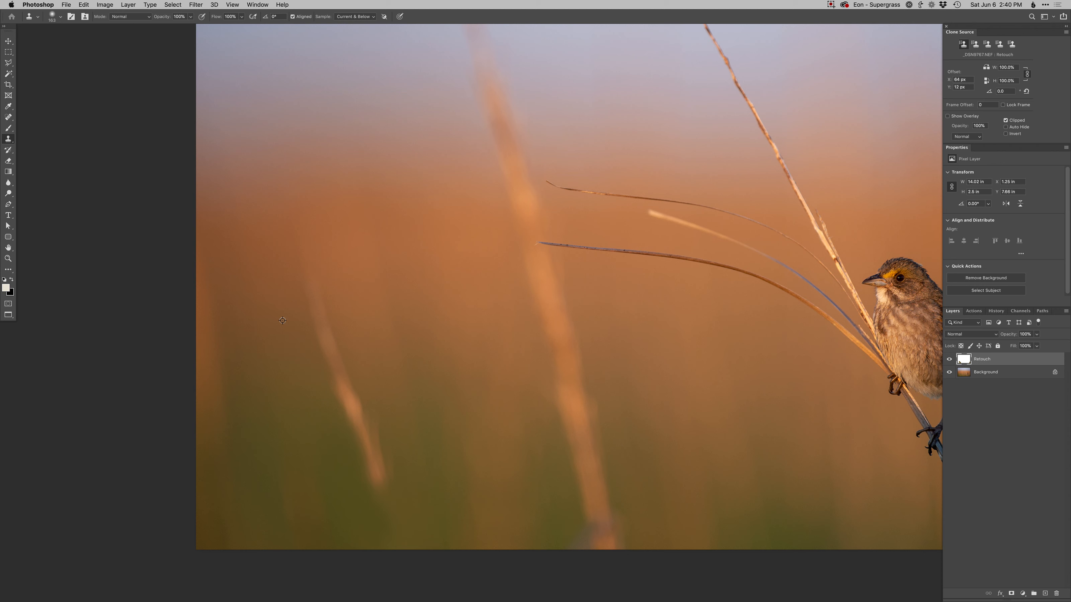
Clone out the thin upper part of the far-left blurred stalk
{"action": "left_click", "coordinate": [283, 320], "text": "alt"}
{"action": "mouse_move", "coordinate": [303, 350]}
{"action": "left_mouse_down"}
{"action": "mouse_move", "coordinate": [319, 333]}
{"action": "mouse_move", "coordinate": [347, 398]}
{"action": "mouse_move", "coordinate": [337, 408]}
{"action": "left_mouse_up"}
{"action": "left_click", "coordinate": [337, 303], "text": "alt"}
{"action": "left_click_drag", "start_coordinate": [335, 342], "coordinate": [318, 346]}
{"action": "left_click", "coordinate": [324, 363], "text": "alt"}
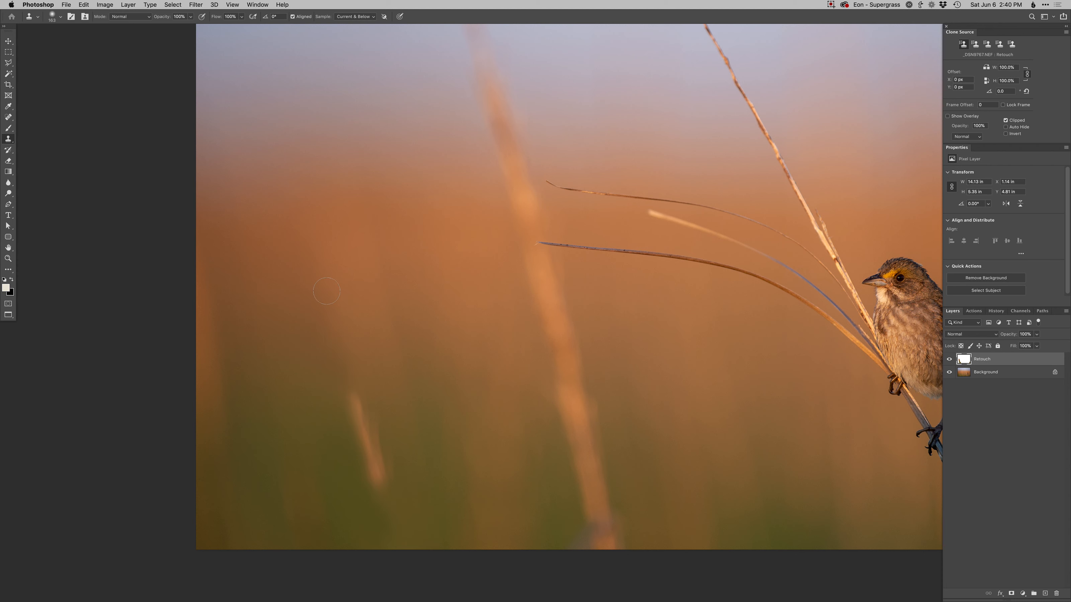
Clone away the last piece of the far-left stalk and even out the green background around it
{"action": "mouse_move", "coordinate": [356, 403]}
{"action": "left_mouse_down"}
{"action": "mouse_move", "coordinate": [373, 485]}
{"action": "mouse_move", "coordinate": [387, 492]}
{"action": "left_mouse_up"}
{"action": "left_click", "coordinate": [382, 418], "text": "alt"}
{"action": "left_click", "coordinate": [352, 473], "text": "alt"}
{"action": "left_click", "coordinate": [397, 477], "text": "alt"}
{"action": "key", "text": "]"}
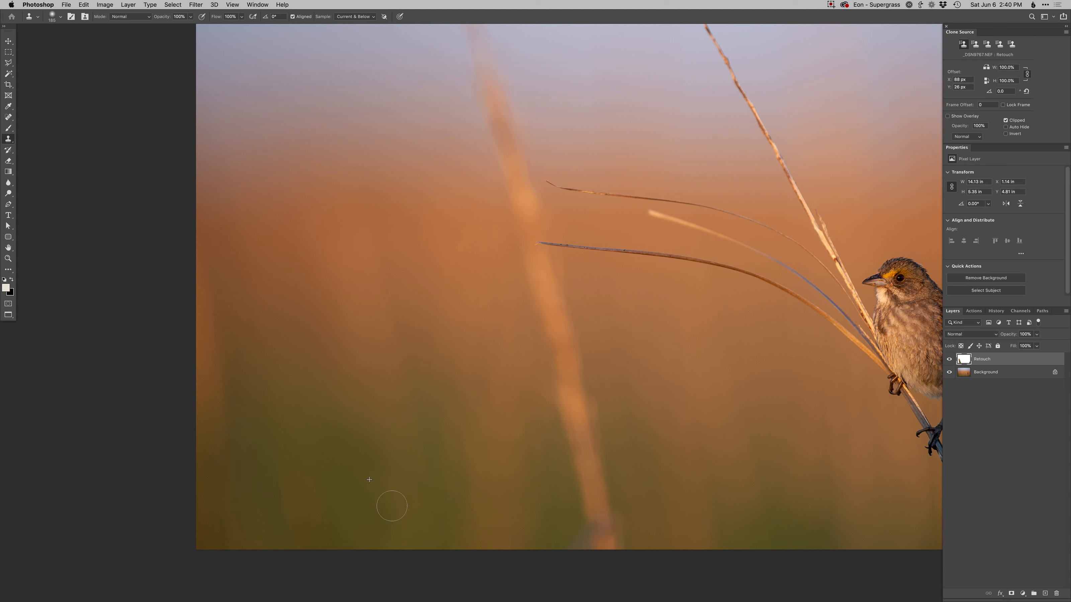
{"action": "left_click", "coordinate": [384, 426], "text": "alt"}
{"action": "left_click", "coordinate": [355, 366], "text": "alt"}
{"action": "left_click_drag", "start_coordinate": [346, 395], "coordinate": [385, 533]}
{"action": "key", "text": "super+z"}
{"action": "mouse_move", "coordinate": [378, 448]}
{"action": "left_mouse_down", "text": "ctrl+alt"}
{"action": "mouse_move", "coordinate": [389, 448]}
{"action": "mouse_move", "coordinate": [382, 541]}
{"action": "left_mouse_up", "text": "ctrl+alt"}
{"action": "left_click", "coordinate": [322, 365], "text": "alt"}
Clone out the bottom end of the large blurred stalk left of the grass blades
{"action": "mouse_move", "coordinate": [558, 467]}
{"action": "left_mouse_down", "text": "ctrl+alt"}
{"action": "mouse_move", "coordinate": [548, 466]}
{"action": "mouse_move", "coordinate": [580, 485]}
{"action": "mouse_move", "coordinate": [586, 469]}
{"action": "mouse_move", "coordinate": [604, 471]}
{"action": "mouse_move", "coordinate": [600, 524]}
{"action": "mouse_move", "coordinate": [574, 532]}
{"action": "mouse_move", "coordinate": [602, 558]}
{"action": "left_mouse_up", "text": "ctrl+alt"}
{"action": "left_click", "coordinate": [558, 466], "text": "alt"}
{"action": "left_click", "coordinate": [612, 453], "text": "alt"}
{"action": "left_click", "coordinate": [584, 456], "text": "alt"}
{"action": "left_click", "coordinate": [590, 487]}
{"action": "left_click", "coordinate": [577, 492], "text": "alt"}
{"action": "left_click", "coordinate": [586, 549], "text": "alt"}
Clone out the large stalk's lower section up to just below the lowest grass blade's tip
{"action": "scroll", "coordinate": [586, 437], "scroll_direction": "up", "scroll_amount": 5}
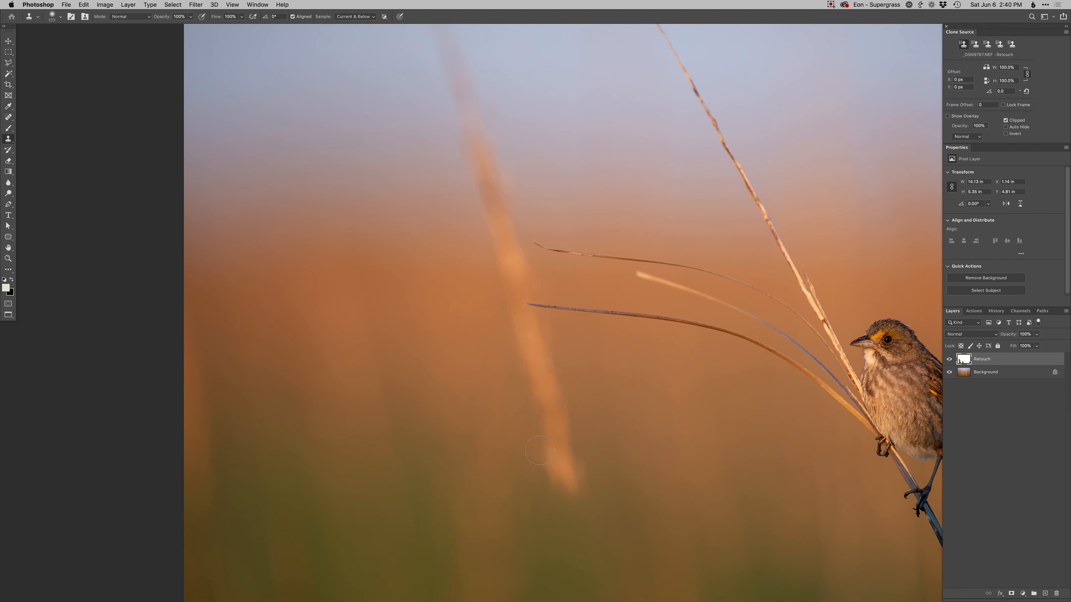
{"action": "left_click", "coordinate": [534, 429], "text": "alt"}
{"action": "mouse_move", "coordinate": [553, 429]}
{"action": "left_mouse_down"}
{"action": "mouse_move", "coordinate": [554, 461]}
{"action": "mouse_move", "coordinate": [570, 476]}
{"action": "mouse_move", "coordinate": [561, 487]}
{"action": "left_mouse_up"}
{"action": "left_click", "coordinate": [597, 470], "text": "alt"}
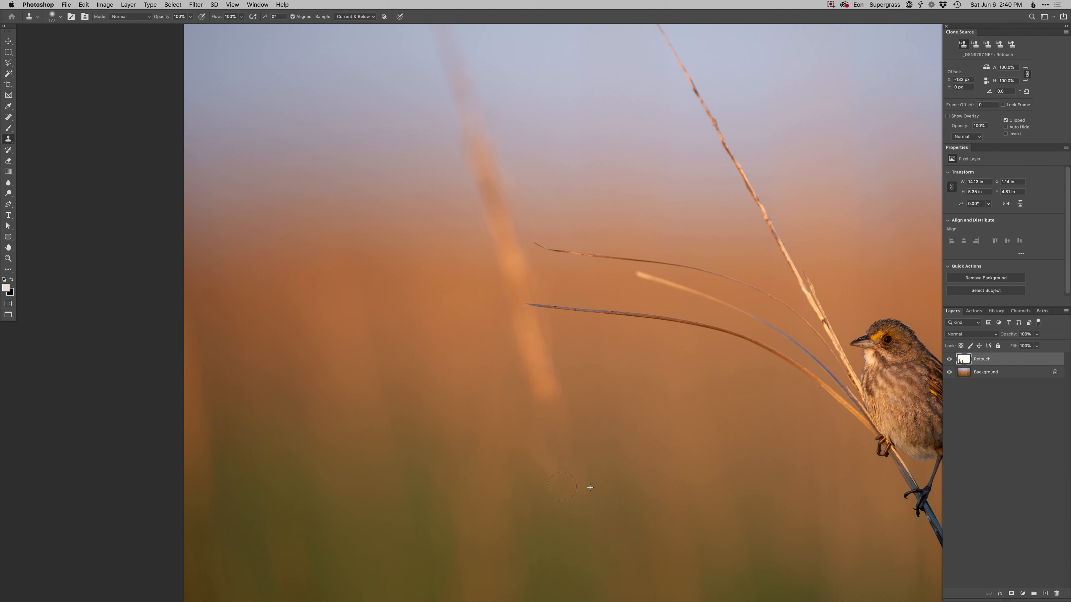
{"action": "left_click", "coordinate": [569, 371], "text": "alt"}
{"action": "left_click_drag", "start_coordinate": [542, 371], "coordinate": [544, 385]}
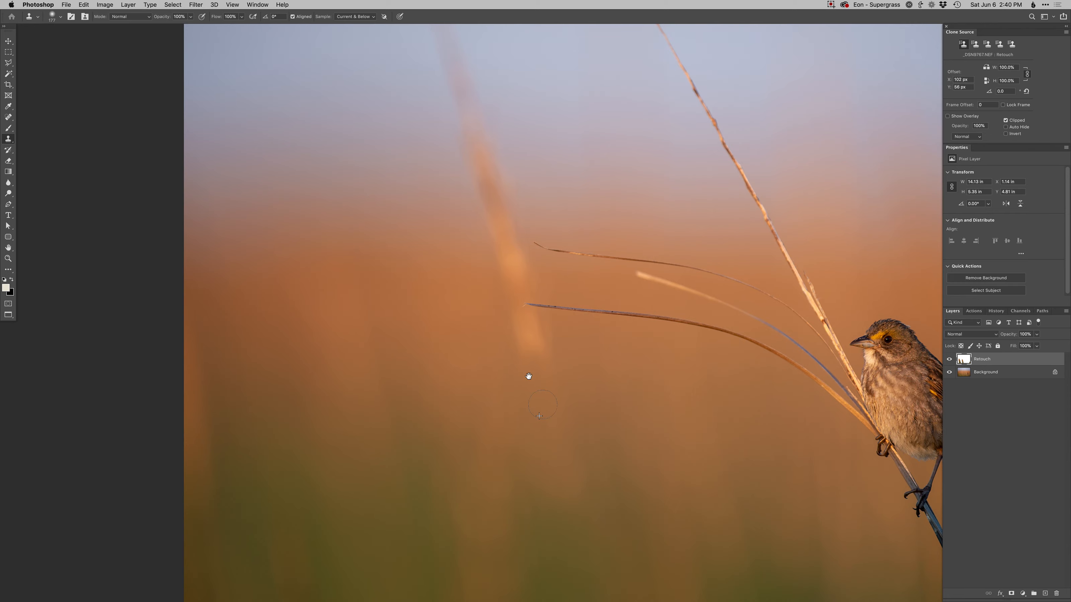
Clone out the large stalk's section around the lowest grass blade's tip
{"action": "scroll", "coordinate": [539, 416], "scroll_direction": "up", "scroll_amount": 7}
{"action": "mouse_move", "coordinate": [511, 404]}
{"action": "left_mouse_down"}
{"action": "mouse_move", "coordinate": [507, 393]}
{"action": "mouse_move", "coordinate": [540, 398]}
{"action": "left_mouse_up"}
{"action": "left_click", "coordinate": [502, 395], "text": "alt"}
{"action": "left_click", "coordinate": [535, 432], "text": "alt"}
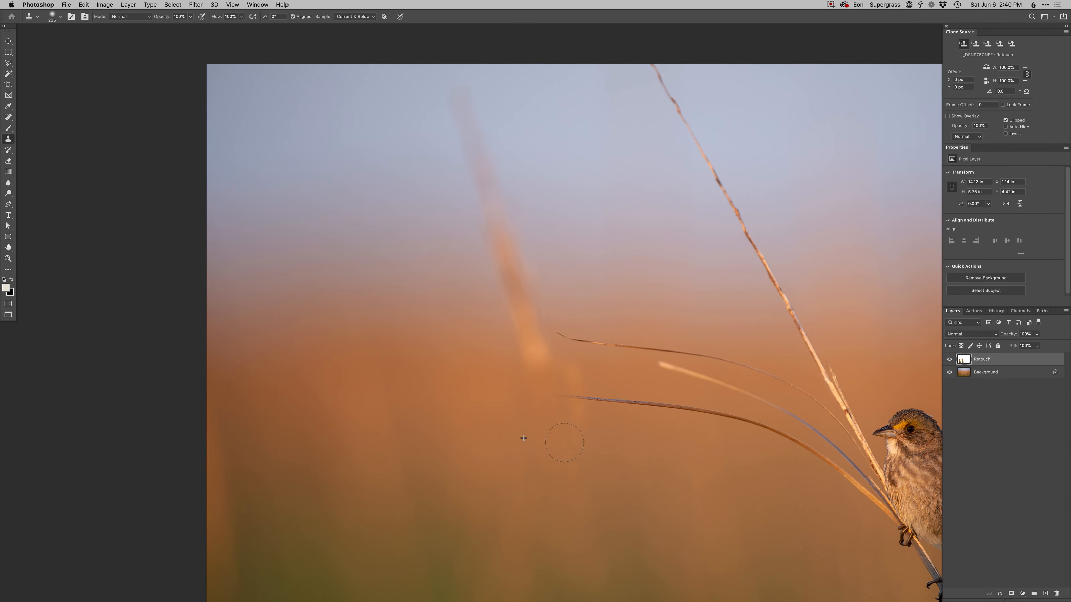
{"action": "mouse_move", "coordinate": [566, 378]}
{"action": "left_mouse_down"}
{"action": "mouse_move", "coordinate": [531, 389]}
{"action": "mouse_move", "coordinate": [555, 432]}
{"action": "left_mouse_up"}
{"action": "left_click", "coordinate": [531, 403], "text": "alt"}
Clone out the large stalk's orange section beside the uppermost grass blade's tip
{"action": "left_click", "coordinate": [490, 350], "text": "alt"}
{"action": "mouse_move", "coordinate": [538, 364]}
{"action": "left_mouse_down"}
{"action": "mouse_move", "coordinate": [523, 331]}
{"action": "mouse_move", "coordinate": [524, 412]}
{"action": "left_mouse_up"}
{"action": "left_click", "coordinate": [489, 375], "text": "alt"}
{"action": "mouse_move", "coordinate": [485, 286]}
{"action": "left_mouse_down"}
{"action": "mouse_move", "coordinate": [540, 433]}
{"action": "mouse_move", "coordinate": [577, 434]}
{"action": "left_mouse_up"}
{"action": "left_click", "coordinate": [503, 363], "text": "alt"}
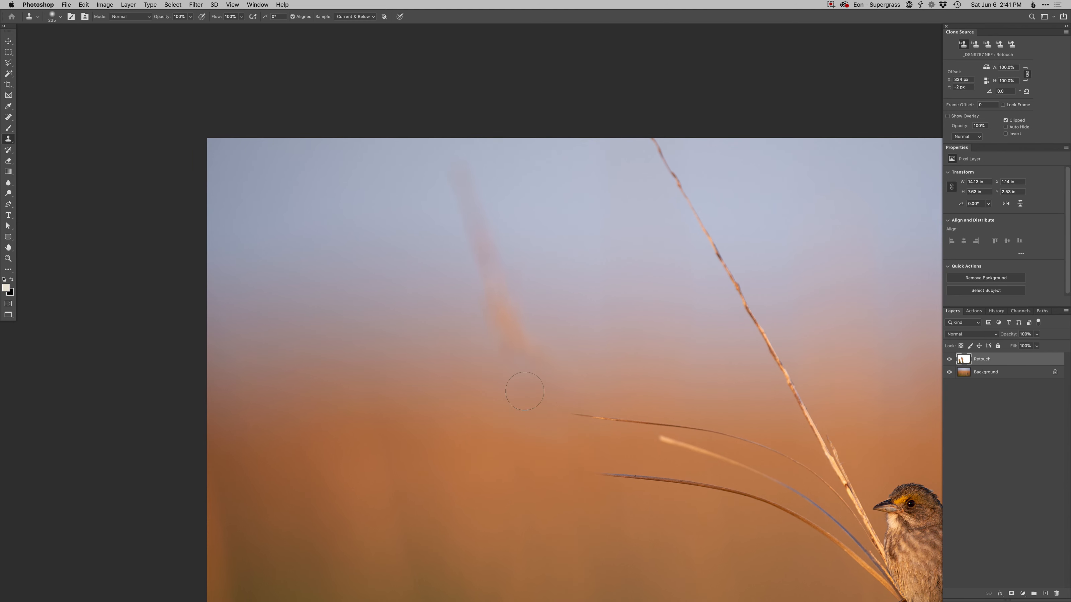
Clone out the large stalk's section across the hazy horizon band
{"action": "left_click", "coordinate": [457, 311], "text": "alt"}
{"action": "mouse_move", "coordinate": [486, 311]}
{"action": "left_mouse_down"}
{"action": "mouse_move", "coordinate": [539, 361]}
{"action": "mouse_move", "coordinate": [423, 413]}
{"action": "mouse_move", "coordinate": [441, 344]}
{"action": "mouse_move", "coordinate": [502, 368]}
{"action": "mouse_move", "coordinate": [506, 426]}
{"action": "mouse_move", "coordinate": [528, 380]}
{"action": "mouse_move", "coordinate": [556, 397]}
{"action": "left_mouse_up"}
{"action": "left_click", "coordinate": [508, 388], "text": "alt"}
{"action": "left_click_drag", "start_coordinate": [559, 404], "coordinate": [565, 407]}
{"action": "left_click", "coordinate": [470, 291], "text": "alt"}
{"action": "mouse_move", "coordinate": [492, 292]}
{"action": "left_mouse_down"}
{"action": "mouse_move", "coordinate": [490, 341]}
{"action": "mouse_move", "coordinate": [475, 248]}
{"action": "mouse_move", "coordinate": [517, 308]}
{"action": "mouse_move", "coordinate": [461, 262]}
{"action": "mouse_move", "coordinate": [480, 303]}
{"action": "mouse_move", "coordinate": [538, 361]}
{"action": "mouse_move", "coordinate": [505, 312]}
{"action": "left_mouse_up"}
{"action": "left_click", "coordinate": [492, 350], "text": "alt"}
{"action": "left_click", "coordinate": [519, 323]}
Clone out the large stalk's faint upper end in the sky and smooth the surrounding background
{"action": "left_click", "coordinate": [537, 277], "text": "alt"}
{"action": "left_click", "coordinate": [458, 310], "text": "alt"}
{"action": "left_click", "coordinate": [560, 281], "text": "alt"}
{"action": "left_click", "coordinate": [497, 333], "text": "alt"}
{"action": "left_click_drag", "start_coordinate": [531, 379], "coordinate": [544, 361]}
{"action": "left_click_drag", "start_coordinate": [548, 445], "coordinate": [542, 296]}
{"action": "left_click_drag", "start_coordinate": [547, 389], "coordinate": [505, 390]}
{"action": "left_click", "coordinate": [504, 372], "text": "alt"}
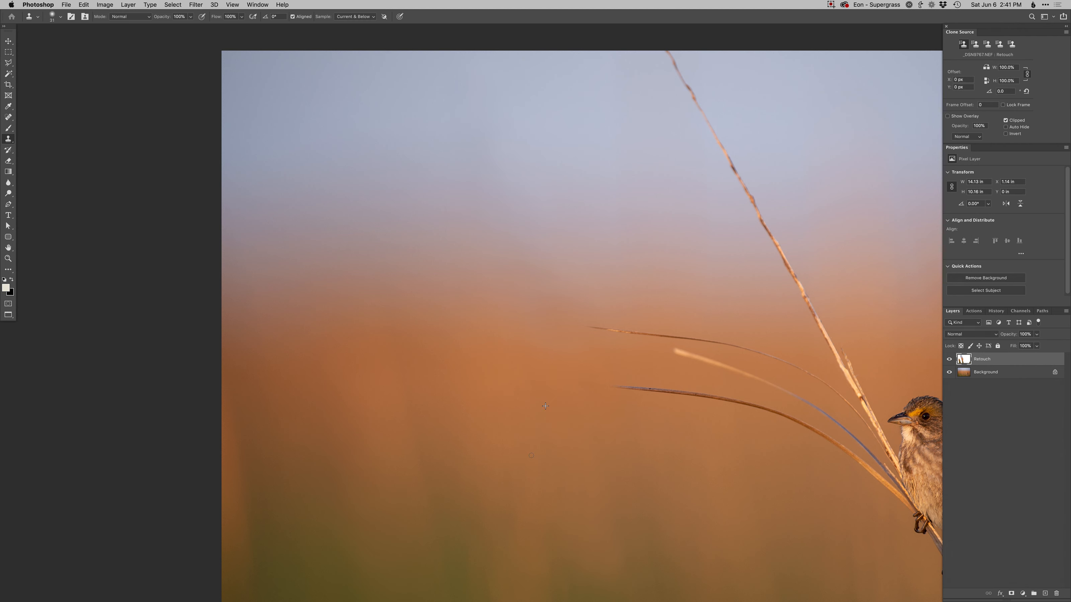
Undo the last clone strokes and retouch the orange background left of the grass blades again
{"action": "key", "text": "super+z"}
{"action": "left_click", "coordinate": [459, 377], "text": "alt"}
{"action": "key", "text": "super+z"}
{"action": "left_click", "coordinate": [491, 381], "text": "alt"}
{"action": "left_click_drag", "start_coordinate": [446, 382], "coordinate": [448, 386]}
Add a layer mask to the Retouch layer and set the Brush hardness to 65%
{"action": "mouse_move", "coordinate": [633, 428]}
{"action": "left_mouse_down"}
{"action": "mouse_move", "coordinate": [583, 430]}
{"action": "mouse_move", "coordinate": [544, 399]}
{"action": "left_mouse_up"}
{"action": "key", "text": "super+m"}
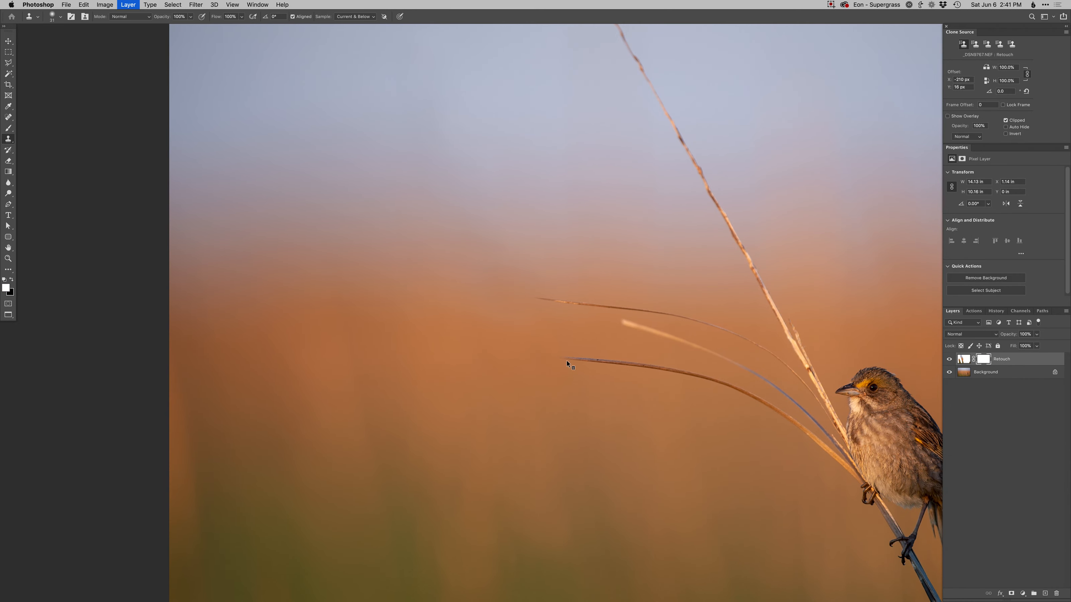
{"action": "key", "text": "b"}
{"action": "left_click", "coordinate": [570, 360], "text": "super"}
{"action": "right_click", "coordinate": [580, 343]}
{"action": "left_click", "coordinate": [636, 403]}
{"action": "type", "text": "65"}
{"action": "key", "text": "Return"}
Paint the mask black to restore the lowest grass blade's tip, and white to hide the stalk remnants around it
{"action": "key", "text": "x"}
{"action": "left_click_drag", "start_coordinate": [577, 356], "coordinate": [440, 347]}
{"action": "left_click_drag", "start_coordinate": [550, 345], "coordinate": [544, 344]}
{"action": "key", "text": "x"}
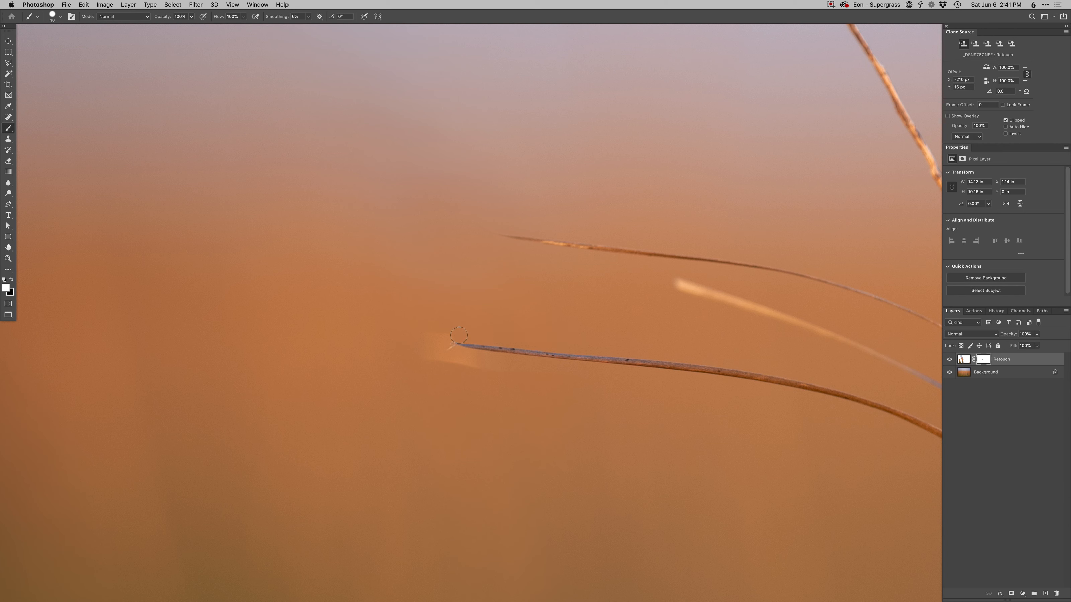
{"action": "left_click_drag", "start_coordinate": [438, 348], "coordinate": [458, 350]}
{"action": "left_click_drag", "start_coordinate": [611, 369], "coordinate": [632, 383]}
{"action": "left_click_drag", "start_coordinate": [460, 366], "coordinate": [452, 364]}
Paint on the Retouch mask to restore the uppermost grass blade's curled tip, and view the whole photo
{"action": "key", "text": "x"}
{"action": "mouse_move", "coordinate": [532, 239]}
{"action": "left_mouse_down"}
{"action": "mouse_move", "coordinate": [466, 228]}
{"action": "mouse_move", "coordinate": [482, 326]}
{"action": "mouse_move", "coordinate": [453, 311]}
{"action": "left_mouse_up"}
{"action": "key", "text": "x"}
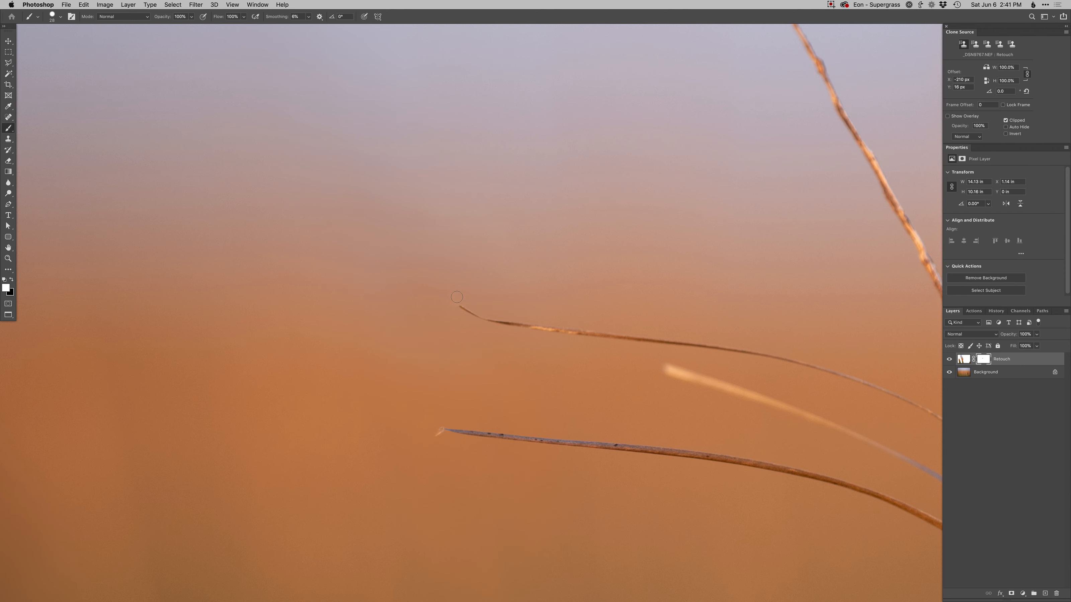
{"action": "key", "text": "super+0"}
{"action": "key", "text": "super+minus"}
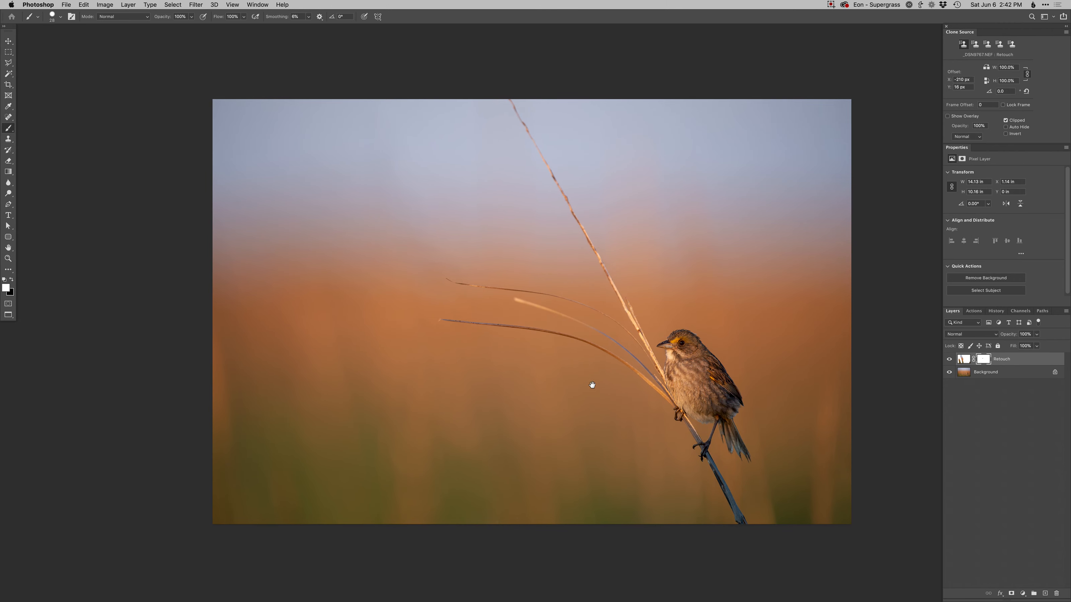
Try darkening the bright tip of the middle grass blade by painting a Burn curves layer's mask, and delete that layer
{"action": "key", "text": "F2"}
{"action": "scroll", "coordinate": [537, 304], "scroll_direction": "up", "scroll_amount": 5}
{"action": "right_click", "coordinate": [506, 293]}
{"action": "left_click", "coordinate": [517, 350]}
{"action": "left_click_drag", "start_coordinate": [467, 301], "coordinate": [454, 301]}
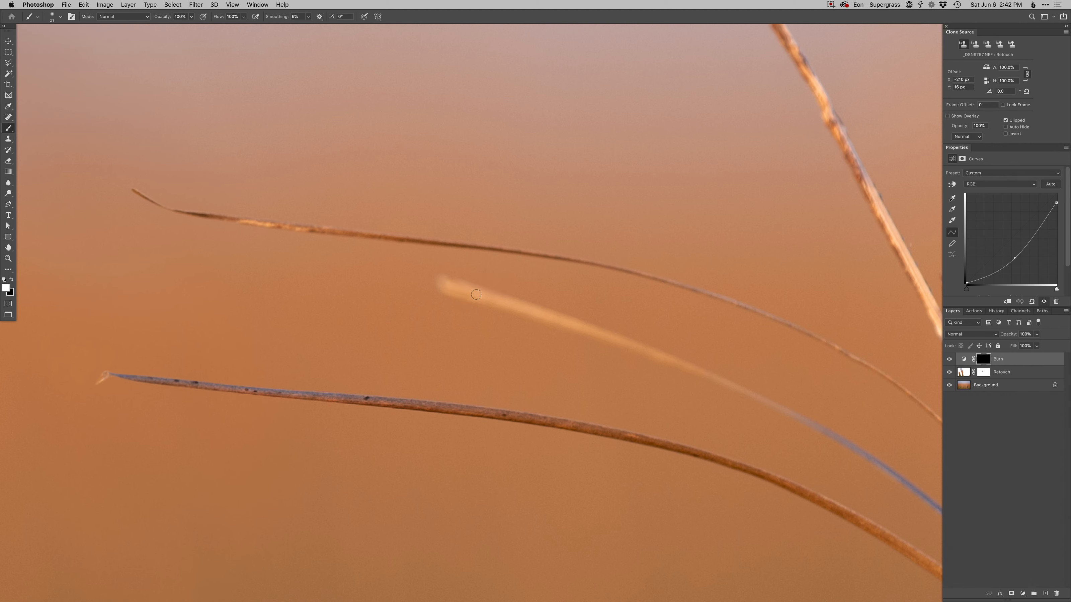
{"action": "key", "text": "x"}
{"action": "key", "text": "x"}
{"action": "left_click_drag", "start_coordinate": [485, 300], "coordinate": [517, 308]}
{"action": "key", "text": "x"}
{"action": "left_click_drag", "start_coordinate": [447, 288], "coordinate": [533, 312]}
{"action": "left_click_drag", "start_coordinate": [508, 308], "coordinate": [455, 289]}
{"action": "key", "text": "super+0"}
{"action": "key", "text": "super+1"}
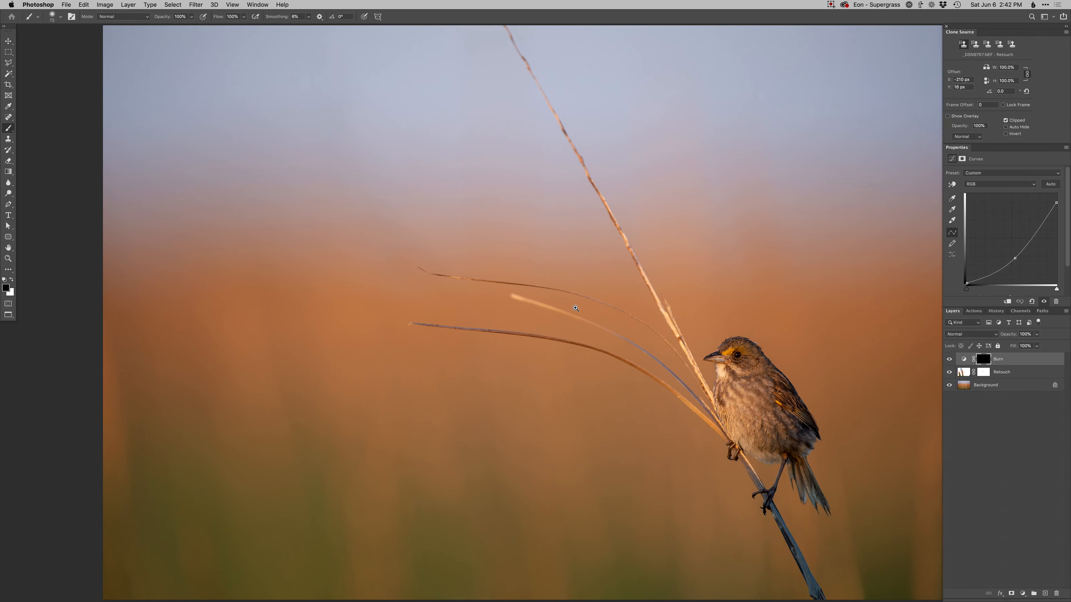
{"action": "key", "text": "BackSpace"}
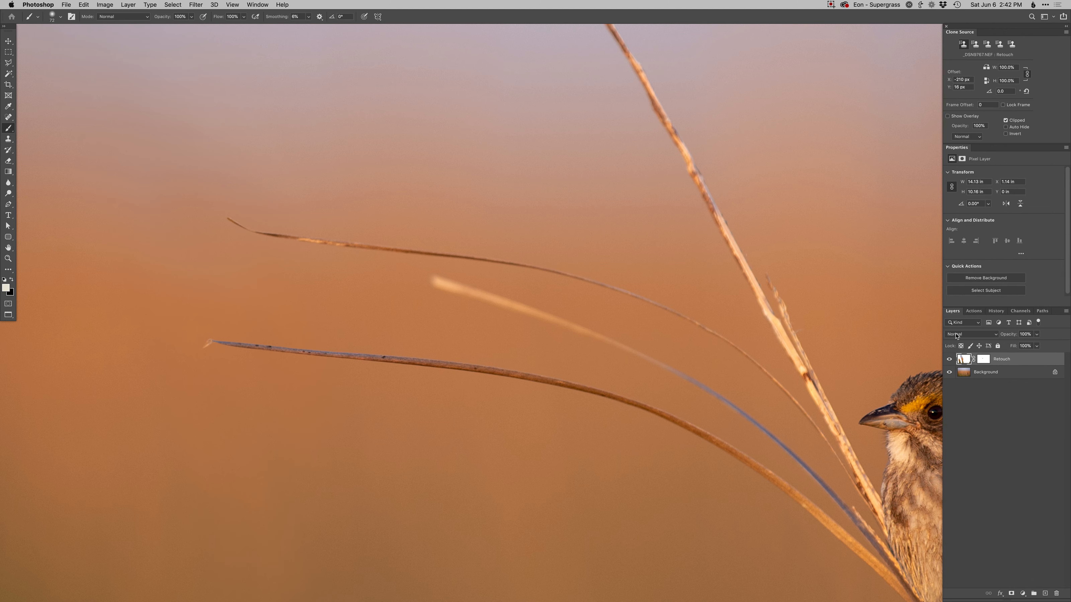
Clone orange background over the bright blurred tip of the middle grass blade on the Retouch layer
{"action": "key", "text": "s"}
{"action": "left_click", "coordinate": [413, 293], "text": "alt"}
{"action": "left_click_drag", "start_coordinate": [434, 282], "coordinate": [545, 317]}
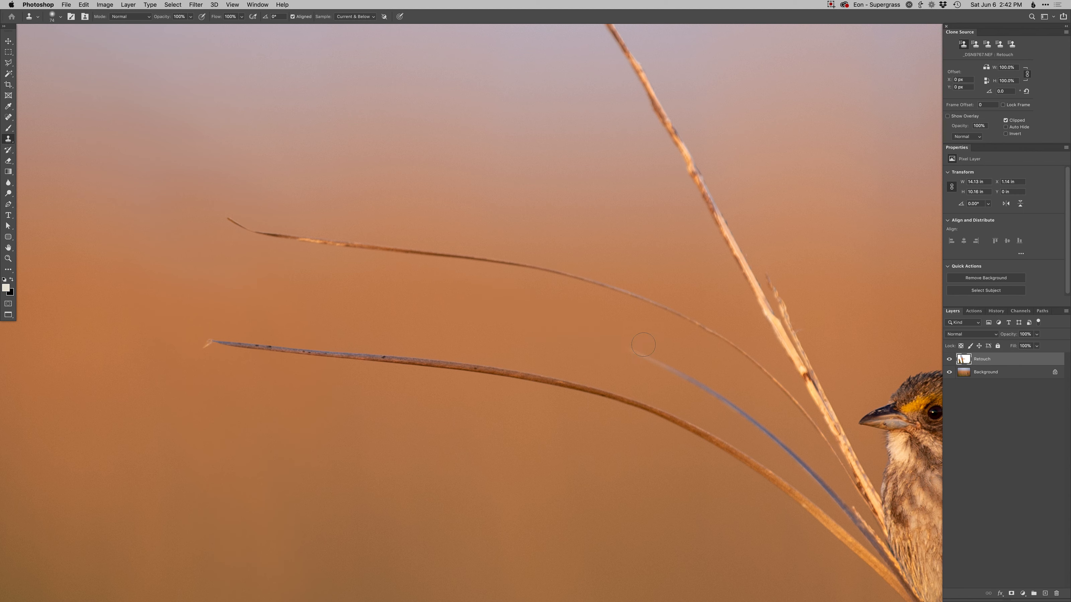
{"action": "left_click_drag", "start_coordinate": [620, 358], "coordinate": [676, 367]}
Mask the Retouch layer and paint with a soft 0% hardness brush so the middle blade's shortened tip fades into the background
{"action": "key", "text": "x"}
{"action": "key", "text": "b"}
{"action": "right_click", "coordinate": [656, 346]}
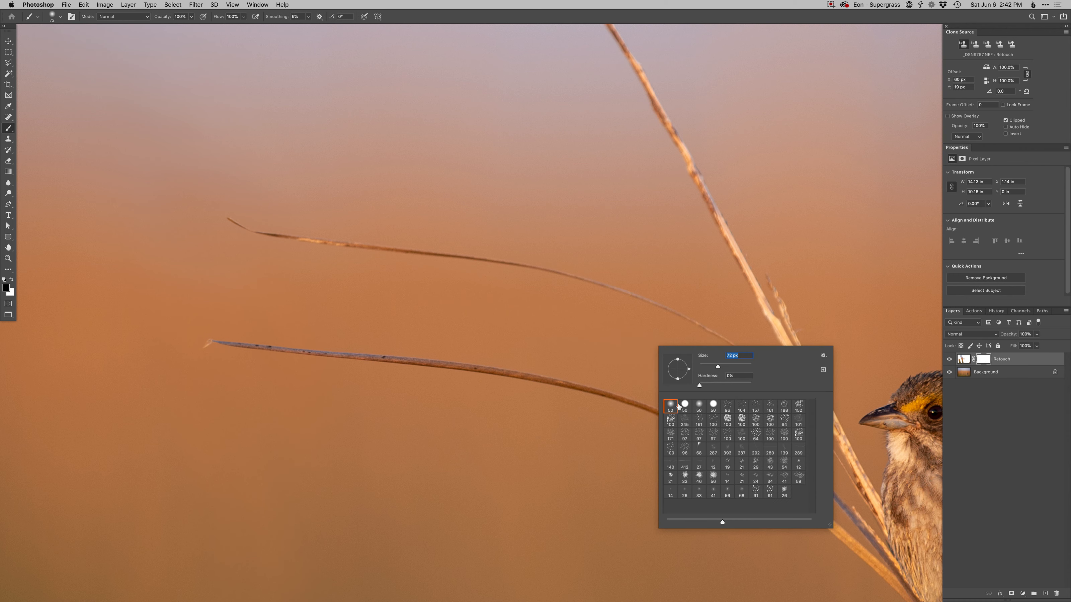
{"action": "left_click_drag", "start_coordinate": [635, 385], "coordinate": [627, 363]}
{"action": "key", "text": "x"}
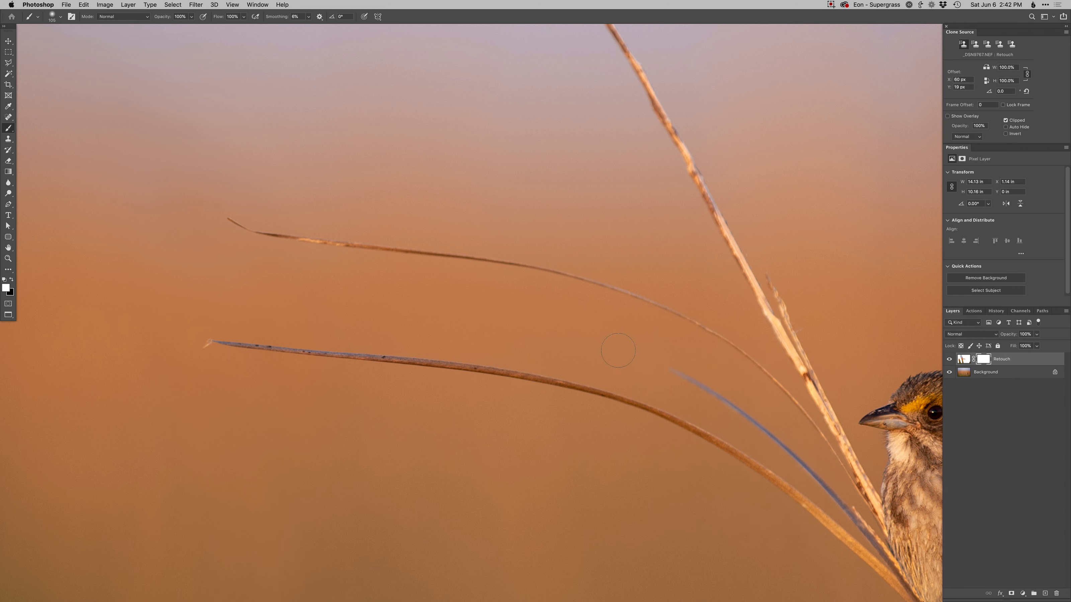
{"action": "key", "text": "x"}
{"action": "mouse_move", "coordinate": [696, 372]}
{"action": "left_mouse_down"}
{"action": "mouse_move", "coordinate": [574, 326]}
{"action": "mouse_move", "coordinate": [617, 337]}
{"action": "mouse_move", "coordinate": [568, 332]}
{"action": "left_mouse_up"}
{"action": "key", "text": "x"}
{"action": "left_click_drag", "start_coordinate": [615, 345], "coordinate": [585, 328]}
{"action": "key", "text": "super+0"}
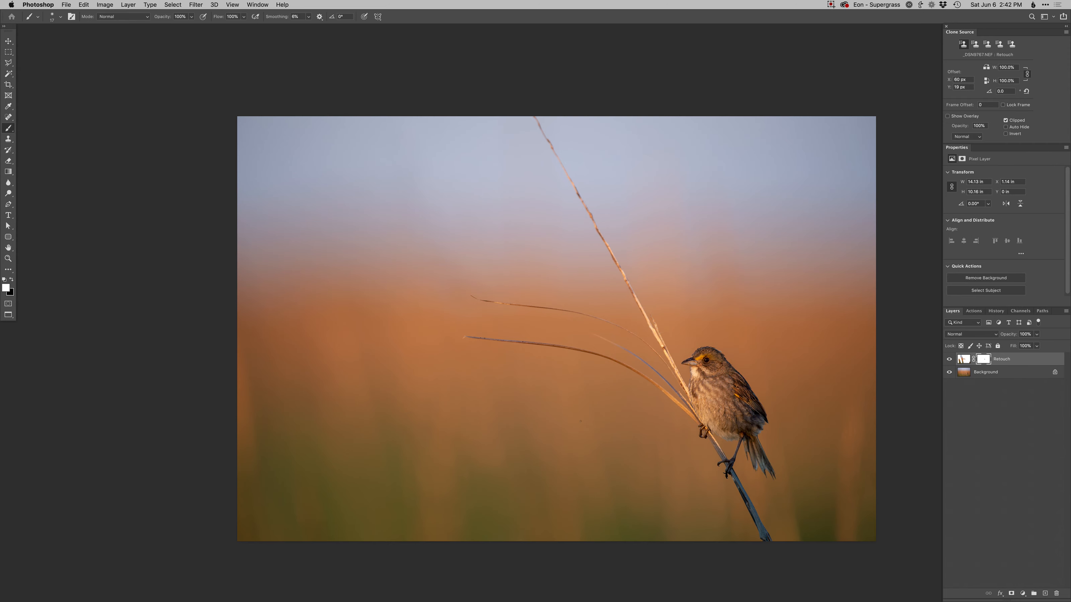
Add a Curves adjustment layer with a slight midtone lift and invert its mask to black
{"action": "key", "text": "super+minus"}
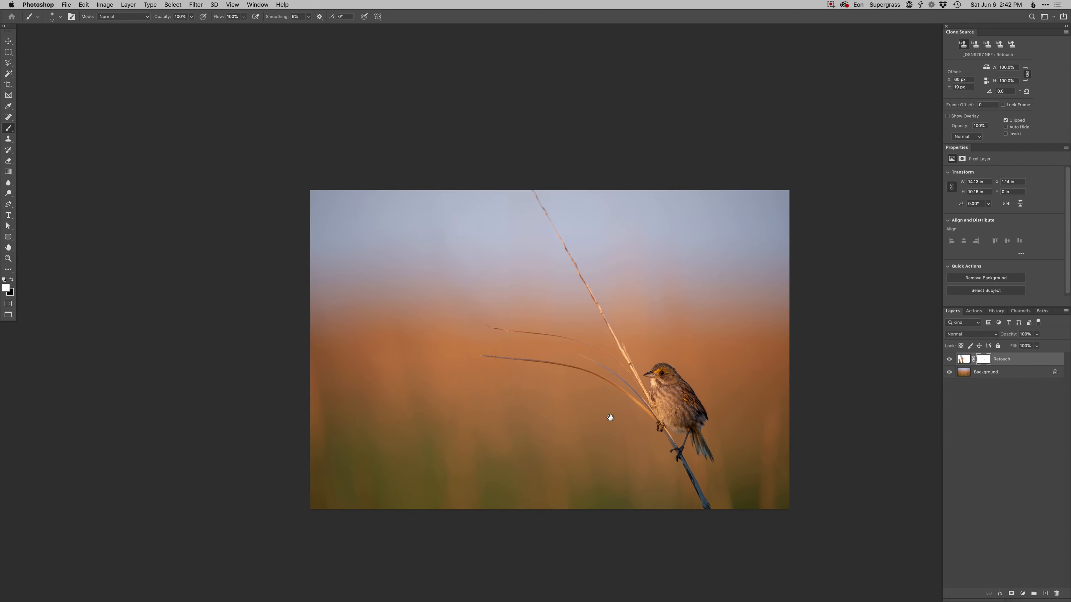
{"action": "left_click", "coordinate": [674, 398], "text": "super"}
{"action": "left_click", "coordinate": [741, 432], "text": "super"}
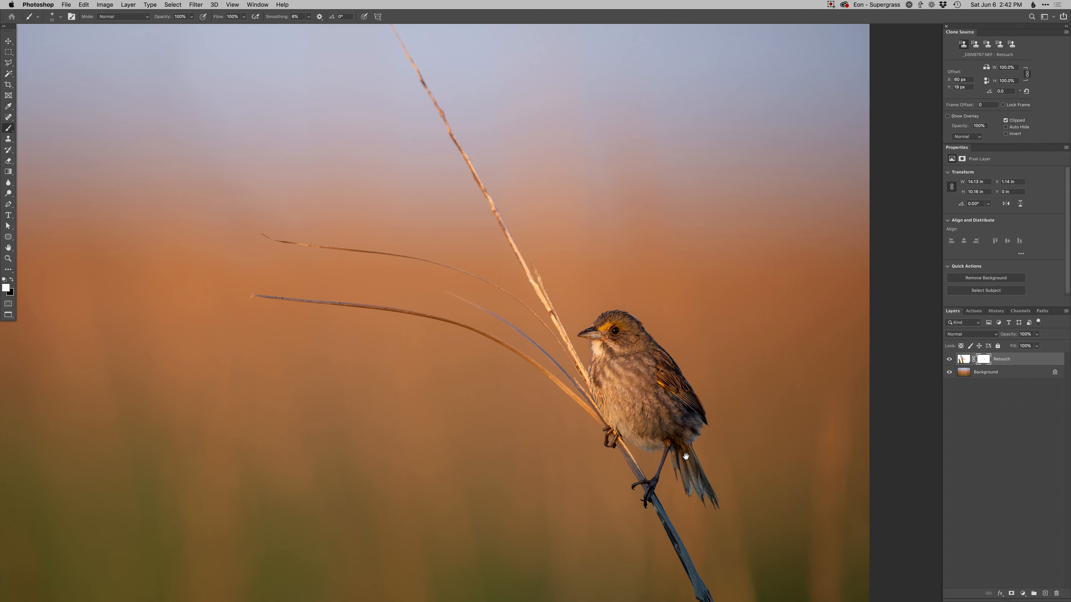
{"action": "key", "text": "super+m"}
{"action": "key", "text": "Return"}
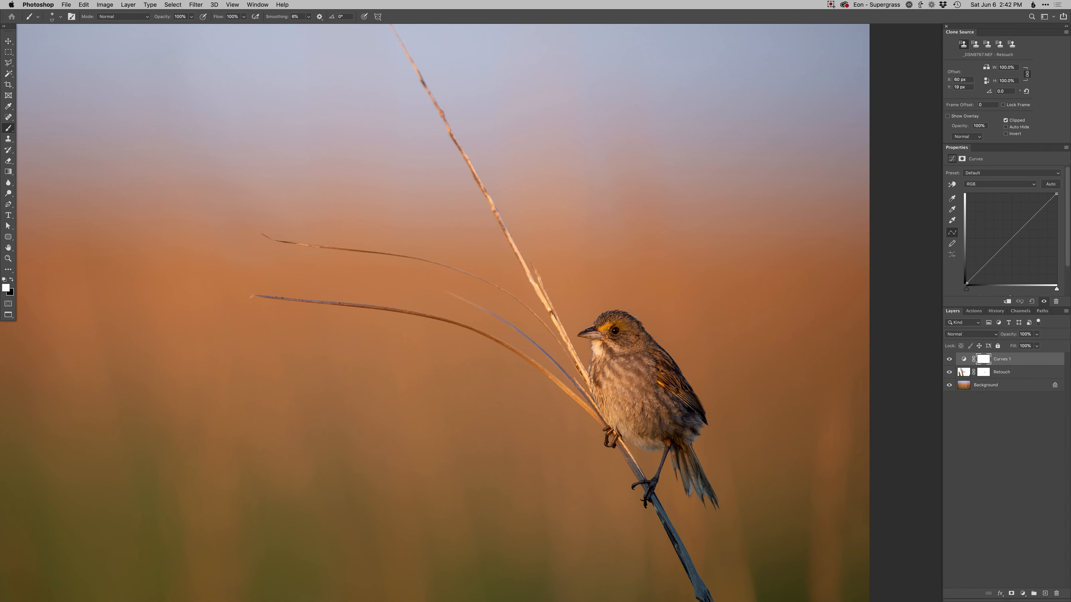
{"action": "left_click", "coordinate": [1013, 227]}
{"action": "key", "text": "super+i"}
Paint the new Curves mask white with a soft brush over the sparrow from head to tail
{"action": "right_click", "coordinate": [654, 297]}
{"action": "left_click", "coordinate": [667, 362]}
{"action": "key", "text": "Return"}
{"action": "mouse_move", "coordinate": [612, 331]}
{"action": "left_mouse_down"}
{"action": "mouse_move", "coordinate": [646, 375]}
{"action": "mouse_move", "coordinate": [644, 353]}
{"action": "left_mouse_up"}
{"action": "mouse_move", "coordinate": [672, 399]}
{"action": "left_mouse_down"}
{"action": "mouse_move", "coordinate": [661, 400]}
{"action": "mouse_move", "coordinate": [657, 426]}
{"action": "mouse_move", "coordinate": [697, 423]}
{"action": "mouse_move", "coordinate": [672, 450]}
{"action": "left_mouse_up"}
{"action": "mouse_move", "coordinate": [684, 458]}
{"action": "left_mouse_down"}
{"action": "mouse_move", "coordinate": [699, 479]}
{"action": "mouse_move", "coordinate": [672, 418]}
{"action": "mouse_move", "coordinate": [649, 429]}
{"action": "mouse_move", "coordinate": [693, 417]}
{"action": "left_mouse_up"}
{"action": "mouse_move", "coordinate": [693, 416]}
{"action": "left_mouse_down"}
{"action": "mouse_move", "coordinate": [661, 369]}
{"action": "mouse_move", "coordinate": [640, 362]}
{"action": "mouse_move", "coordinate": [649, 425]}
{"action": "mouse_move", "coordinate": [617, 354]}
{"action": "mouse_move", "coordinate": [611, 398]}
{"action": "left_mouse_up"}
Add a Dodge curves layer and paint its mask with a small brush around the sparrow's eye
{"action": "key", "text": "super+F2"}
{"action": "left_click_drag", "start_coordinate": [602, 330], "coordinate": [646, 332], "text": "super"}
{"action": "left_click_drag", "start_coordinate": [646, 332], "coordinate": [628, 329], "text": "ctrl+alt"}
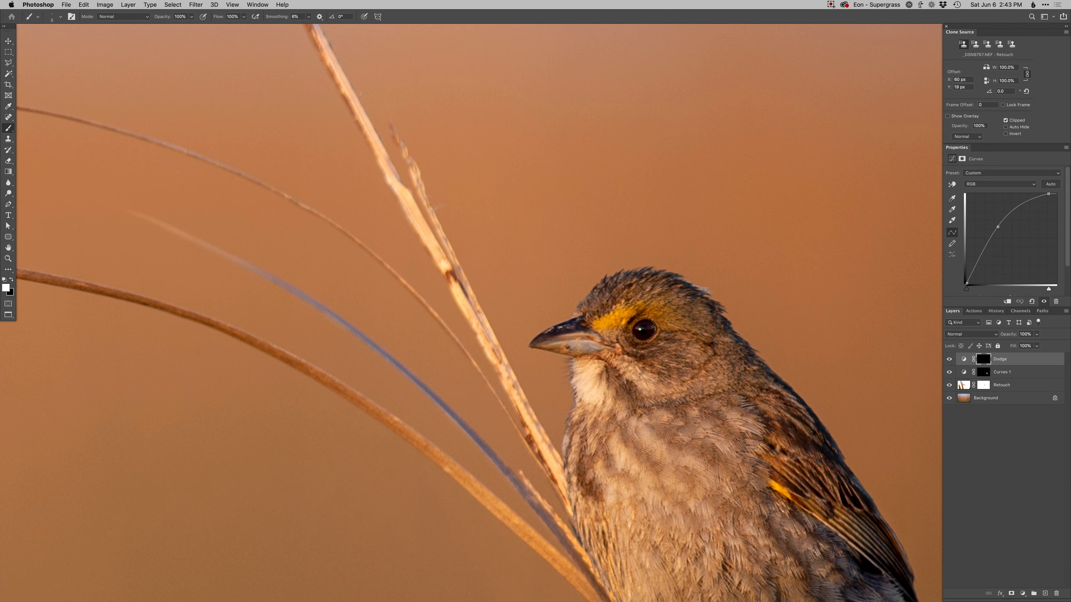
{"action": "mouse_move", "coordinate": [636, 338]}
{"action": "left_mouse_down", "text": "super"}
{"action": "mouse_move", "coordinate": [602, 358]}
{"action": "mouse_move", "coordinate": [637, 356]}
{"action": "left_mouse_up", "text": "super"}
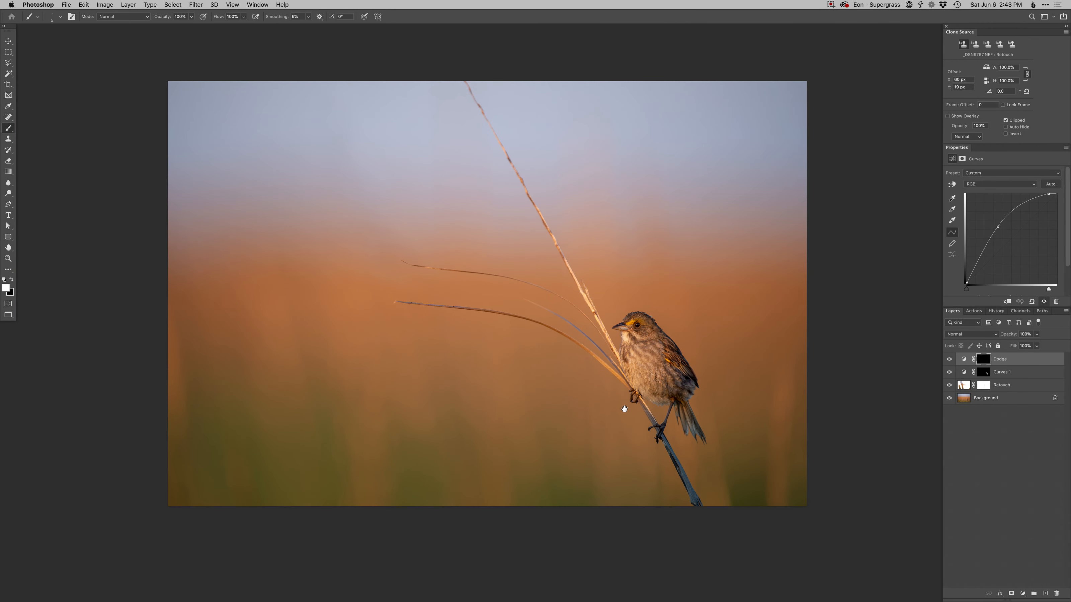
Apply the Retouch layer's mask, retouch the background with a large Clone Stamp brush, and undo the last stroke
{"action": "left_click", "coordinate": [964, 386]}
{"action": "key", "text": "Delete"}
{"action": "key", "text": "s"}
{"action": "mouse_move", "coordinate": [205, 354]}
{"action": "left_mouse_down", "text": "ctrl+alt"}
{"action": "mouse_move", "coordinate": [195, 397]}
{"action": "mouse_move", "coordinate": [168, 380]}
{"action": "mouse_move", "coordinate": [187, 453]}
{"action": "mouse_move", "coordinate": [165, 538]}
{"action": "left_mouse_up", "text": "ctrl+alt"}
{"action": "left_click", "coordinate": [214, 336], "text": "alt"}
{"action": "left_click_drag", "start_coordinate": [253, 424], "coordinate": [245, 424], "text": "ctrl+alt"}
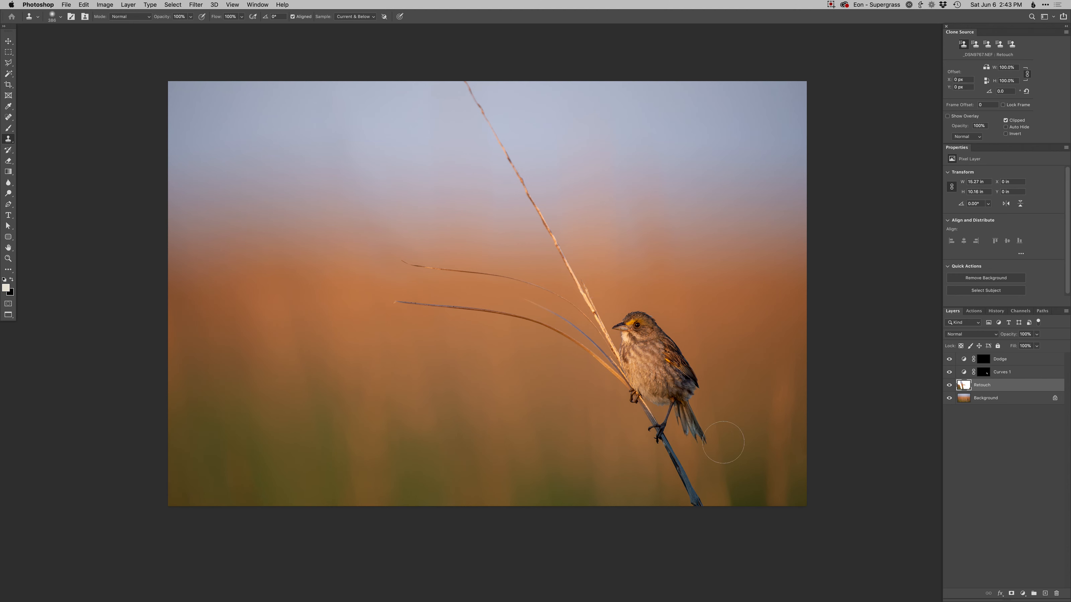
{"action": "key", "text": "super+z"}
Add a second Curves layer, adjust its blue and red channels to make the sky bluer, and invert its mask
{"action": "key", "text": "super+shift+m"}
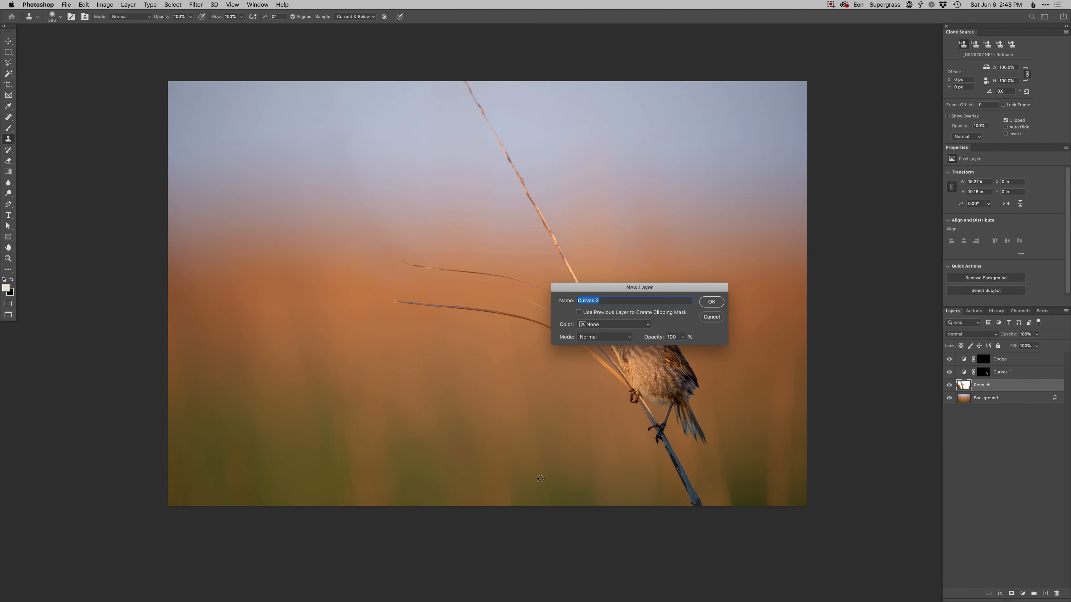
{"action": "key", "text": "Return"}
{"action": "key", "text": "alt+5"}
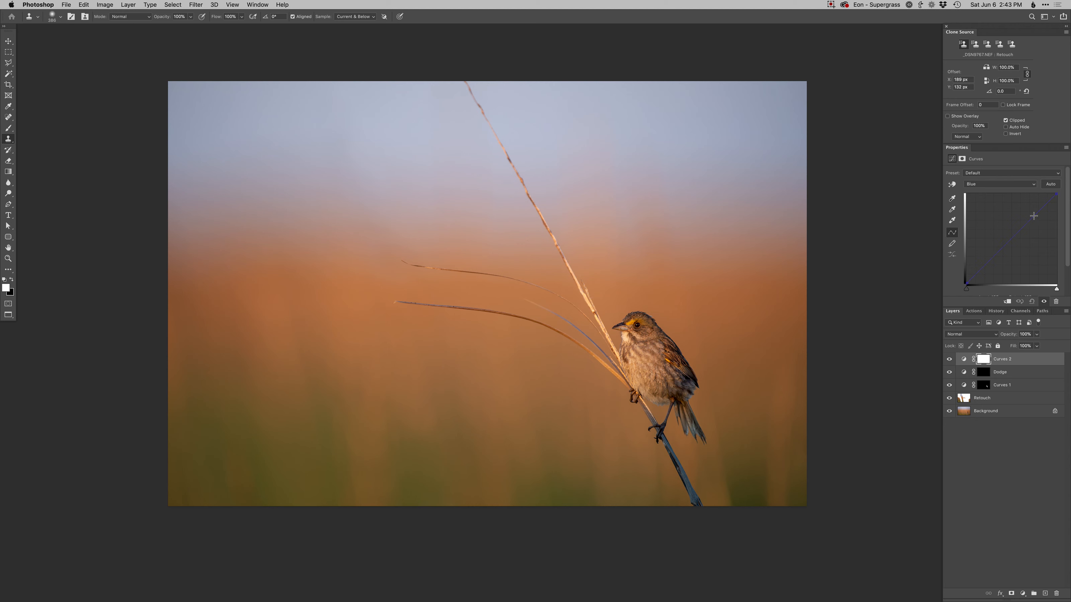
{"action": "key", "text": "alt+3"}
{"action": "key", "text": "super+i"}
Paint the Curves 2 mask white with a large brush across the sky
{"action": "key", "text": "b"}
{"action": "mouse_move", "coordinate": [708, 180]}
{"action": "left_mouse_down"}
{"action": "mouse_move", "coordinate": [722, 248]}
{"action": "mouse_move", "coordinate": [779, 258]}
{"action": "mouse_move", "coordinate": [748, 223]}
{"action": "left_mouse_up"}
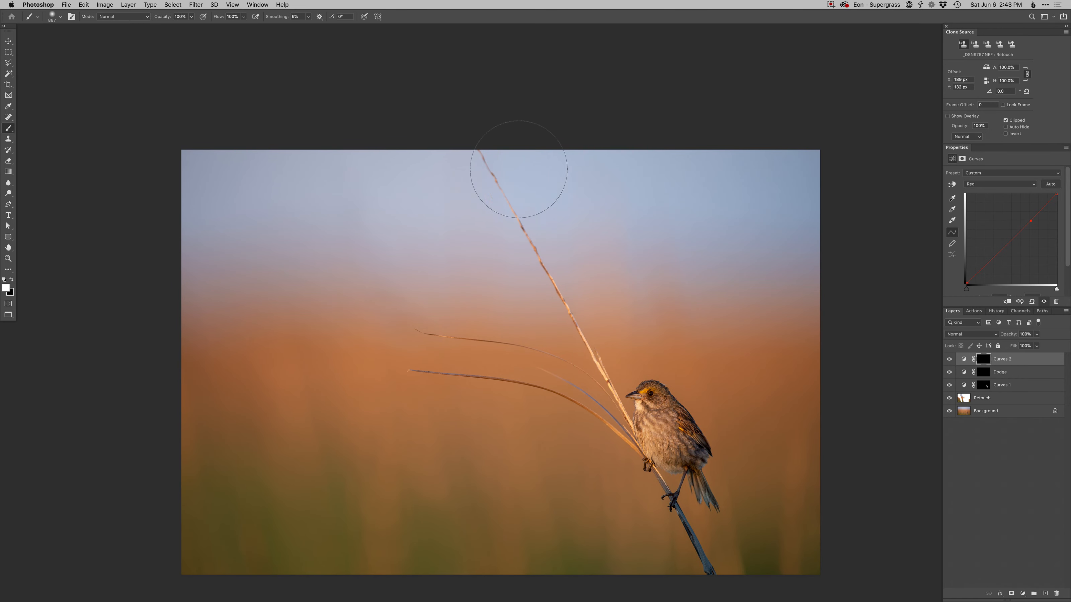
{"action": "left_click_drag", "start_coordinate": [494, 170], "coordinate": [156, 251]}
{"action": "left_click_drag", "start_coordinate": [534, 310], "coordinate": [480, 240]}
Add a third Curves layer, adjust its color channels to make the grass greener, and invert its mask
{"action": "key", "text": "super+m"}
{"action": "key", "text": "Return"}
{"action": "key", "text": "alt+3"}
{"action": "key", "text": "alt+4"}
{"action": "key", "text": "alt+5"}
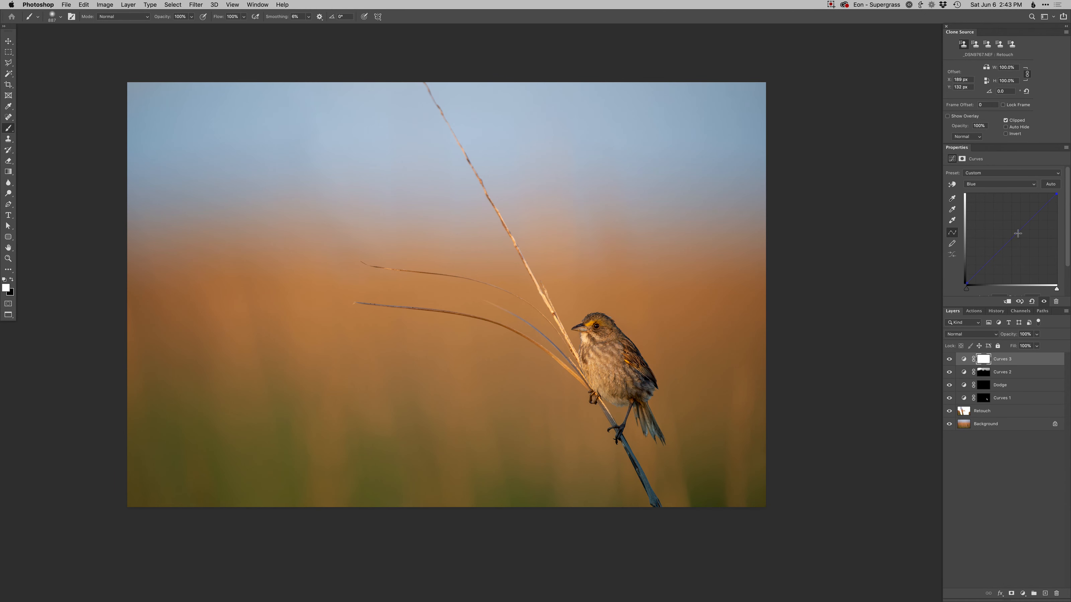
{"action": "key", "text": "super+i"}
Paint the Curves 3 mask white over the green grass along the lower part of the photo
{"action": "left_click_drag", "start_coordinate": [675, 414], "coordinate": [647, 414]}
{"action": "left_click_drag", "start_coordinate": [707, 494], "coordinate": [752, 518]}
{"action": "mouse_move", "coordinate": [598, 489]}
{"action": "left_mouse_down"}
{"action": "mouse_move", "coordinate": [533, 489]}
{"action": "mouse_move", "coordinate": [482, 514]}
{"action": "left_mouse_up"}
{"action": "left_click_drag", "start_coordinate": [689, 465], "coordinate": [663, 464]}
{"action": "left_click_drag", "start_coordinate": [657, 422], "coordinate": [679, 423]}
Add a Hue/Saturation layer, lower the saturation of the blues, greens and cyans, with cyans at -56, and invert its mask
{"action": "key", "text": "super+u"}
{"action": "key", "text": "Return"}
{"action": "key", "text": "alt+7"}
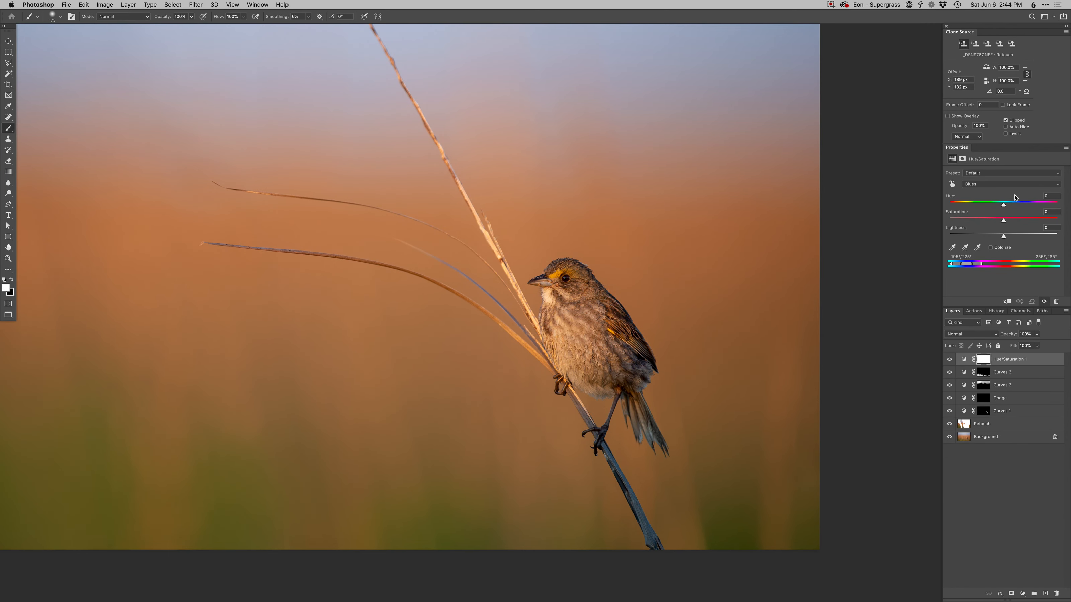
{"action": "left_click_drag", "start_coordinate": [985, 221], "coordinate": [977, 221]}
{"action": "key", "text": "alt+5"}
{"action": "left_click", "coordinate": [980, 221]}
{"action": "key", "text": "alt+6"}
{"action": "left_click_drag", "start_coordinate": [979, 221], "coordinate": [973, 220]}
{"action": "key", "text": "super+i"}
Paint the Hue/Saturation mask white over the bluish parts around the sparrow's tail
{"action": "left_click_drag", "start_coordinate": [602, 480], "coordinate": [632, 438]}
{"action": "key", "text": "]"}
{"action": "mouse_move", "coordinate": [648, 355]}
{"action": "left_mouse_down"}
{"action": "mouse_move", "coordinate": [616, 379]}
{"action": "mouse_move", "coordinate": [665, 440]}
{"action": "mouse_move", "coordinate": [650, 364]}
{"action": "mouse_move", "coordinate": [653, 438]}
{"action": "mouse_move", "coordinate": [637, 364]}
{"action": "mouse_move", "coordinate": [631, 383]}
{"action": "left_mouse_up"}
{"action": "left_click", "coordinate": [646, 452], "text": "alt"}
{"action": "left_click_drag", "start_coordinate": [646, 452], "coordinate": [684, 432]}
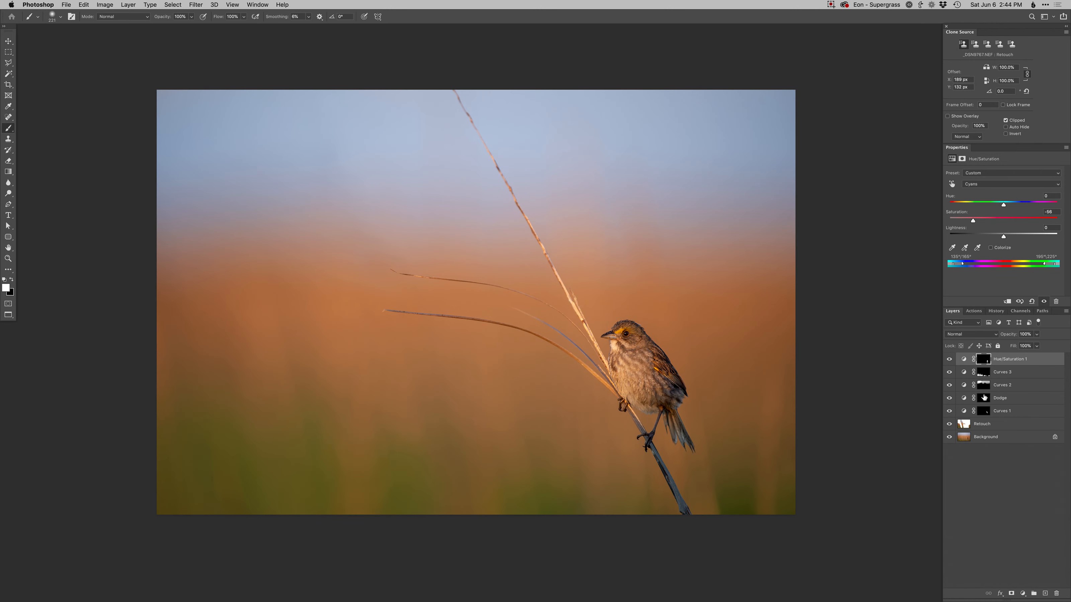
Compare the edited photo with the original Background layer by toggling all other layers
{"action": "left_click", "coordinate": [949, 438], "text": "alt"}
{"action": "left_click", "coordinate": [949, 439], "text": "alt"}
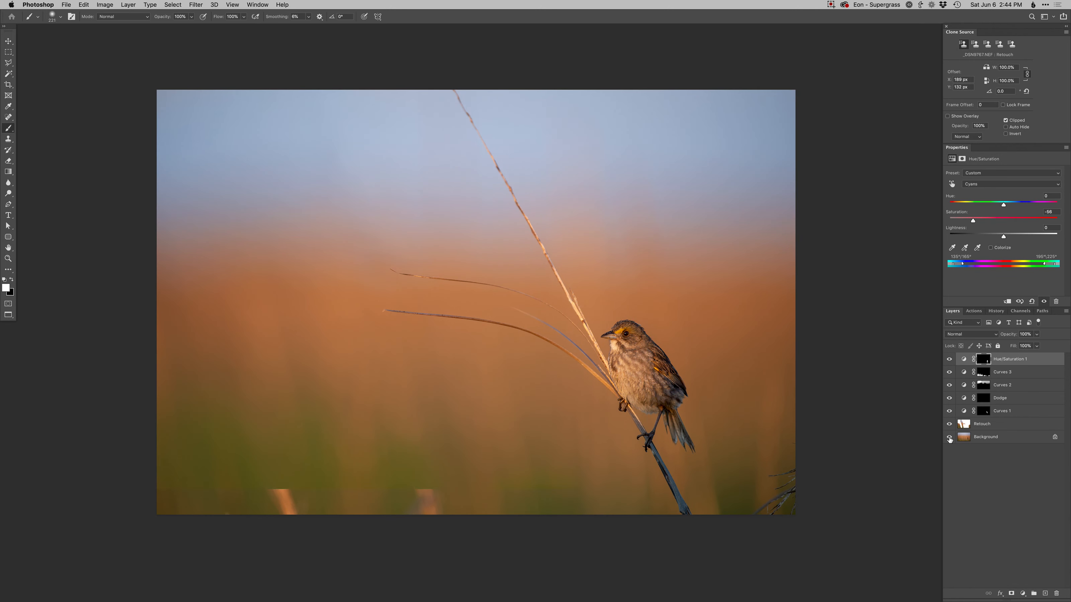
{"action": "left_click", "coordinate": [949, 439], "text": "alt"}
{"action": "left_click", "coordinate": [948, 439], "text": "alt"}
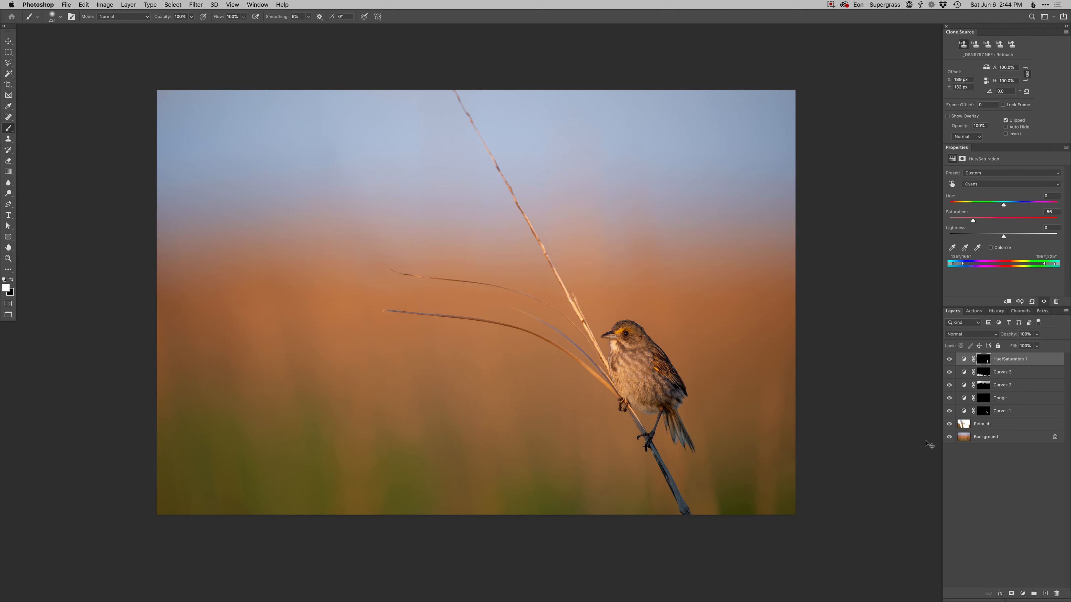
Close the edited sparrow document and switch back to Lightroom Classic
{"action": "key", "text": "super+w"}
{"action": "key", "text": "Escape"}
{"action": "key", "text": "super+w"}
{"action": "left_click", "coordinate": [886, 453]}
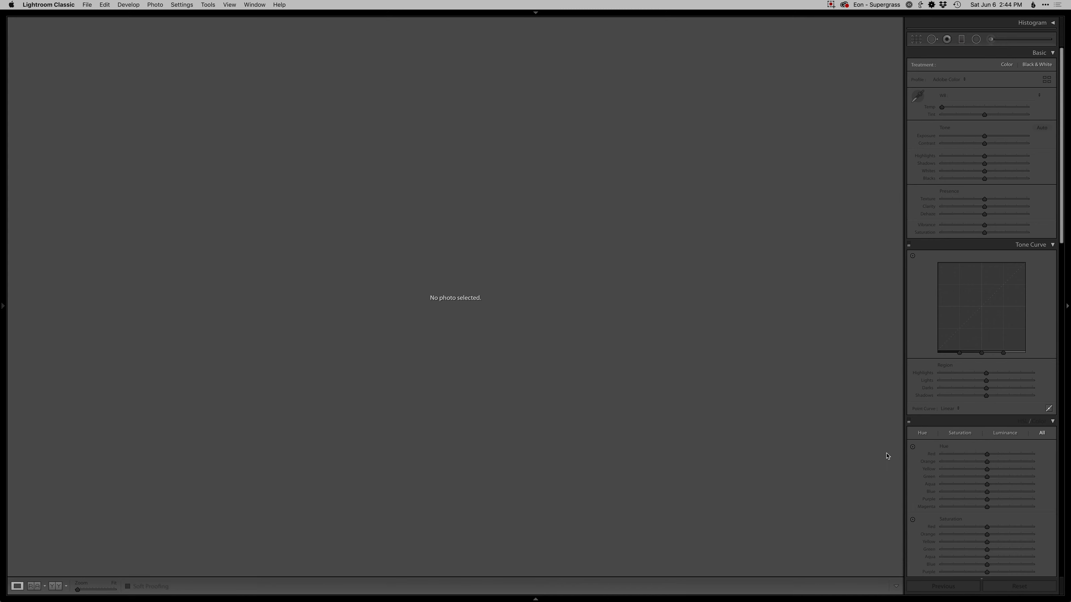
Reset the original NEF photo's Develop settings and return to the Library grid with both versions
{"action": "key", "text": "g"}
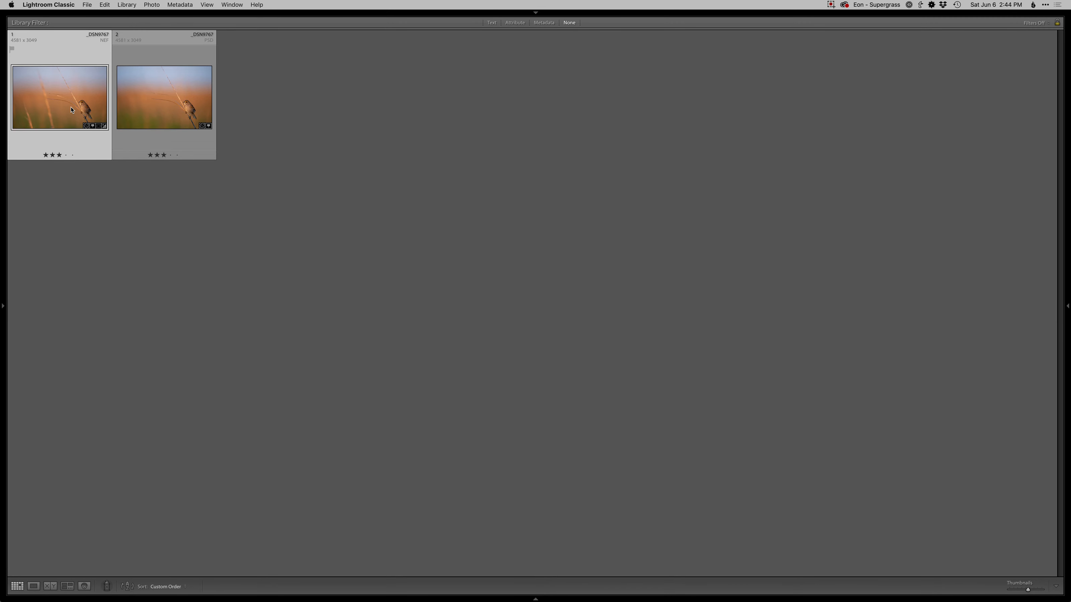
{"action": "key", "text": "d"}
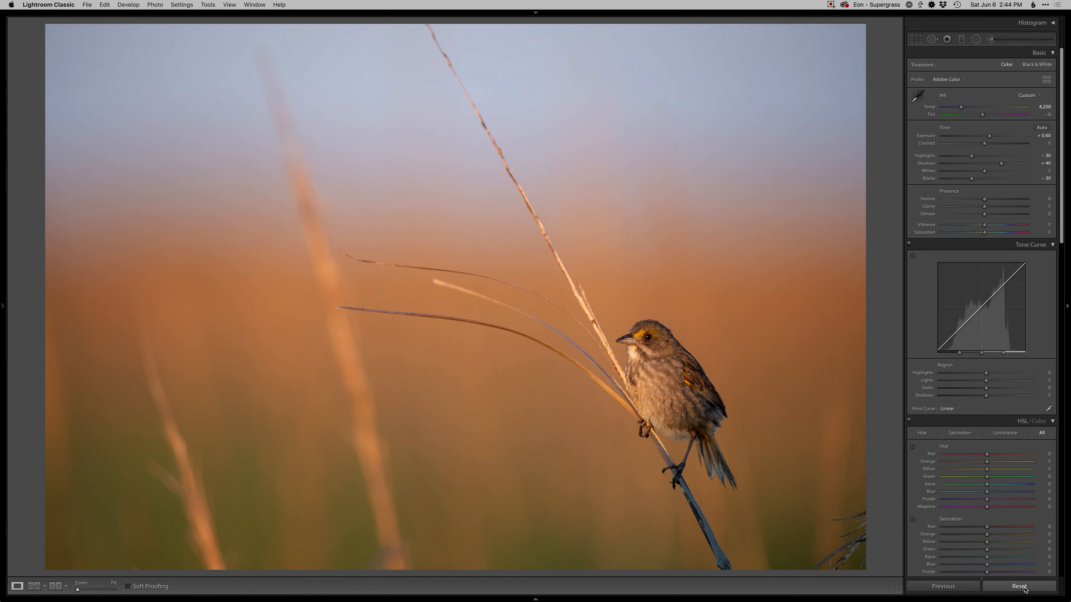
{"action": "left_click", "coordinate": [1024, 587]}
{"action": "key", "text": "g"}
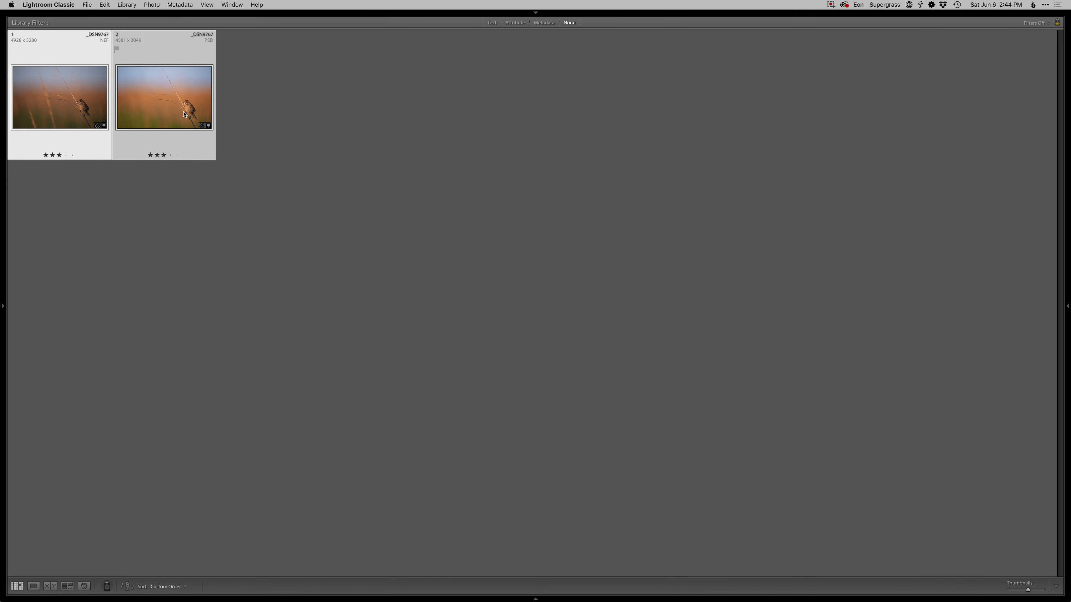